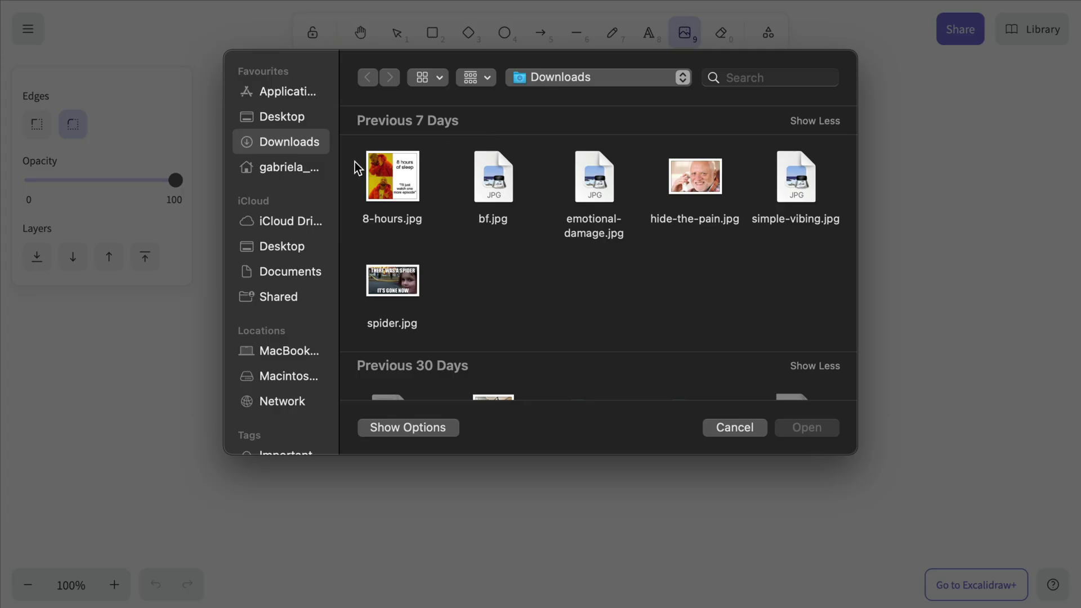
- Insert all six meme JPGs from Downloads onto the canvas
left_click_drag(355, 161, 800, 311)
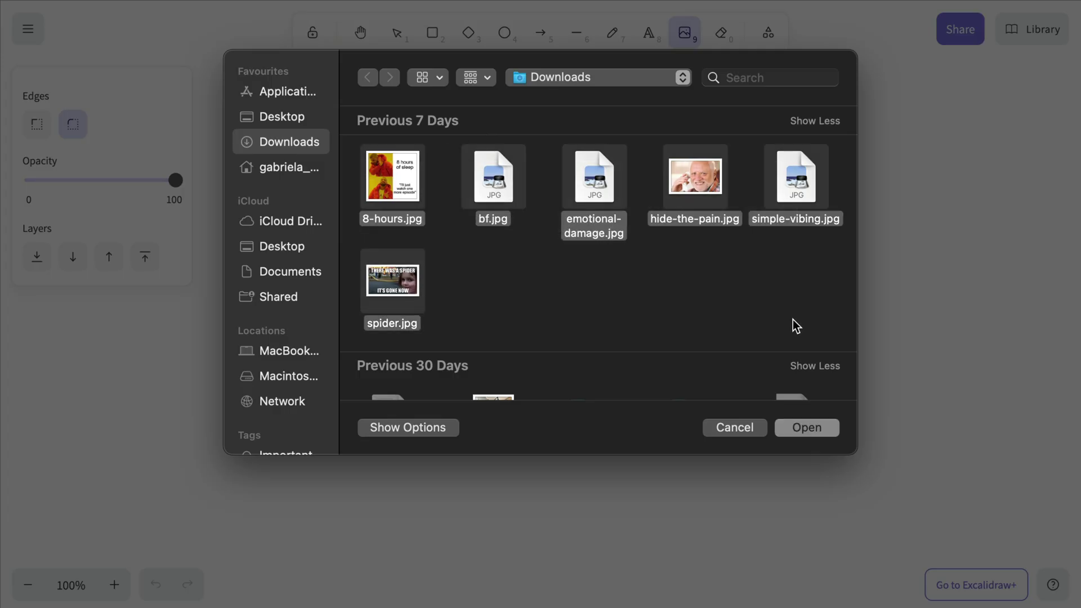
left_click(813, 425)
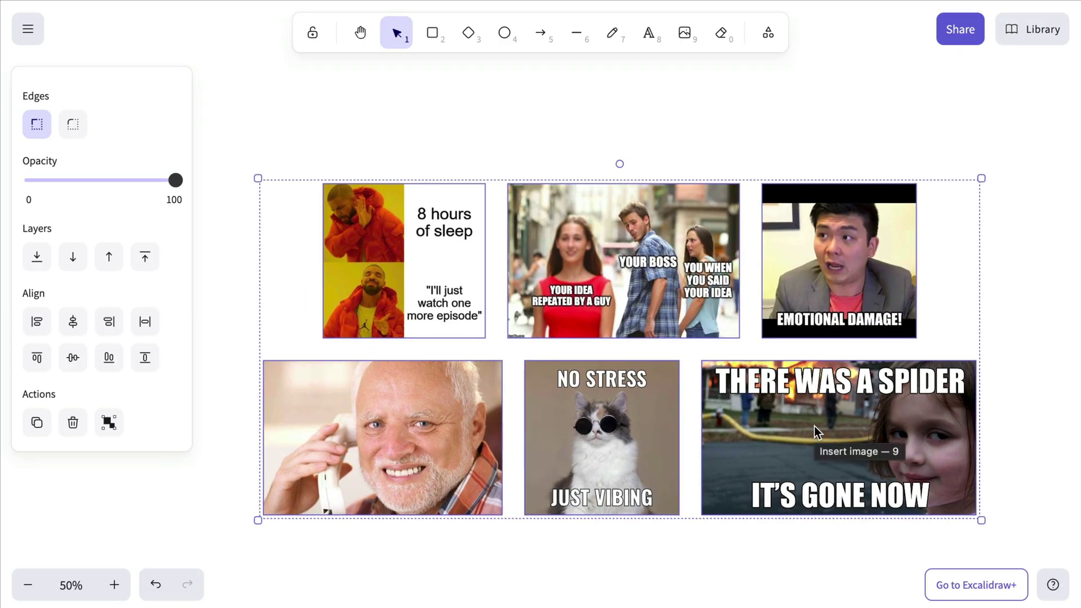
- Paste the six memes onto the blank canvas and zoom to fit them all
left_click(1005, 266)
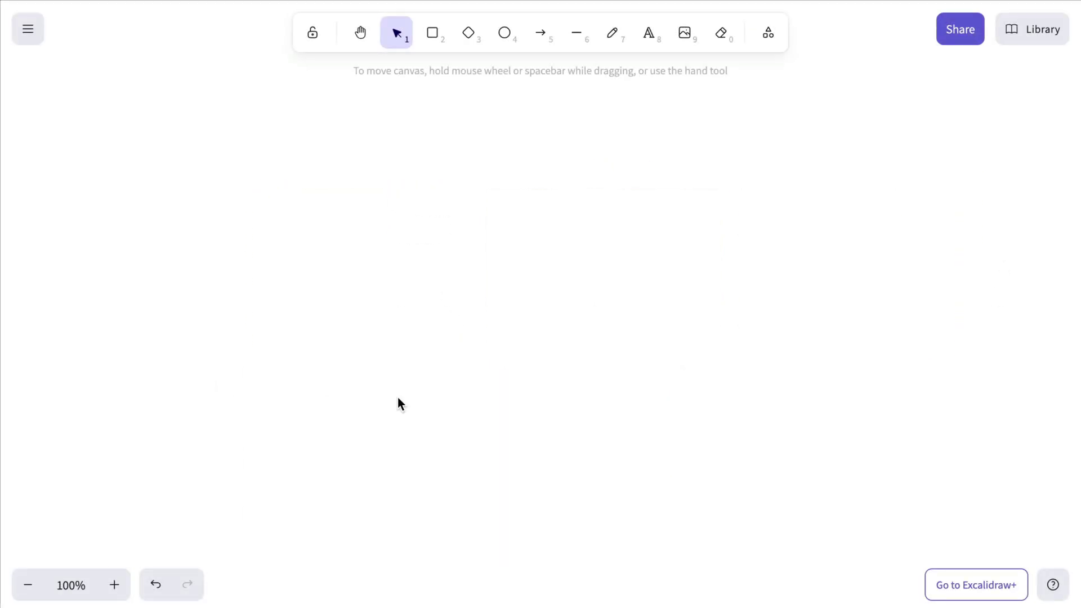
key("super+v")
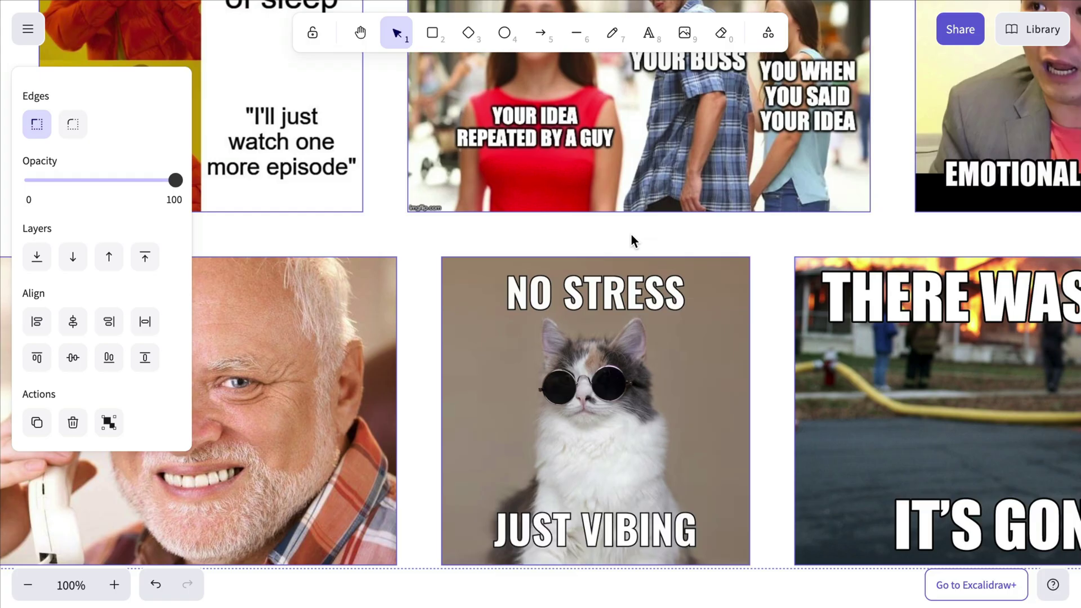
scroll(631, 234, "down", 1)
key("shift+1")
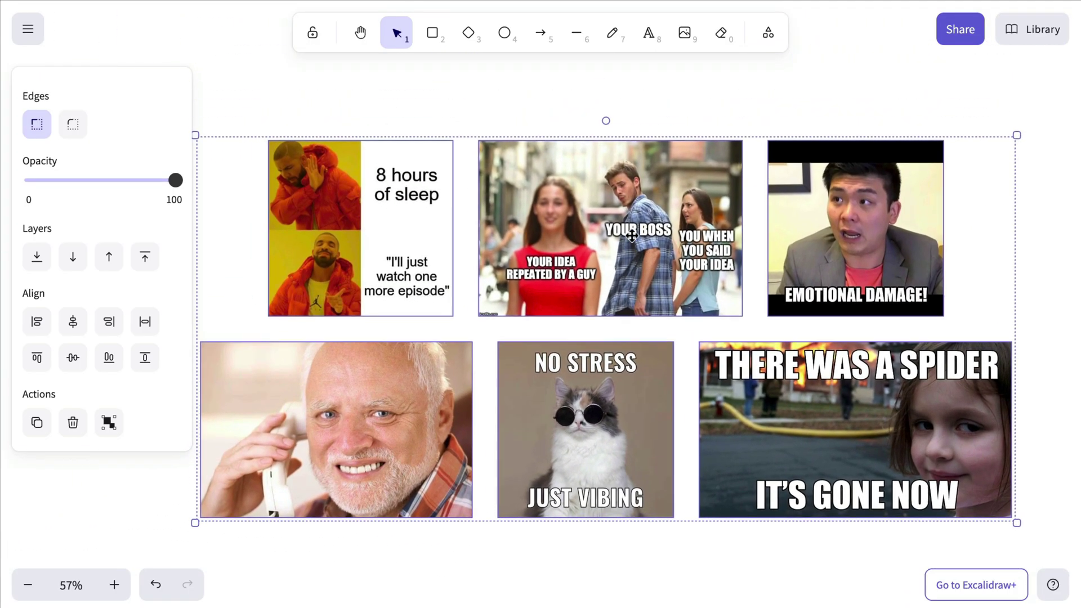
key("Escape")
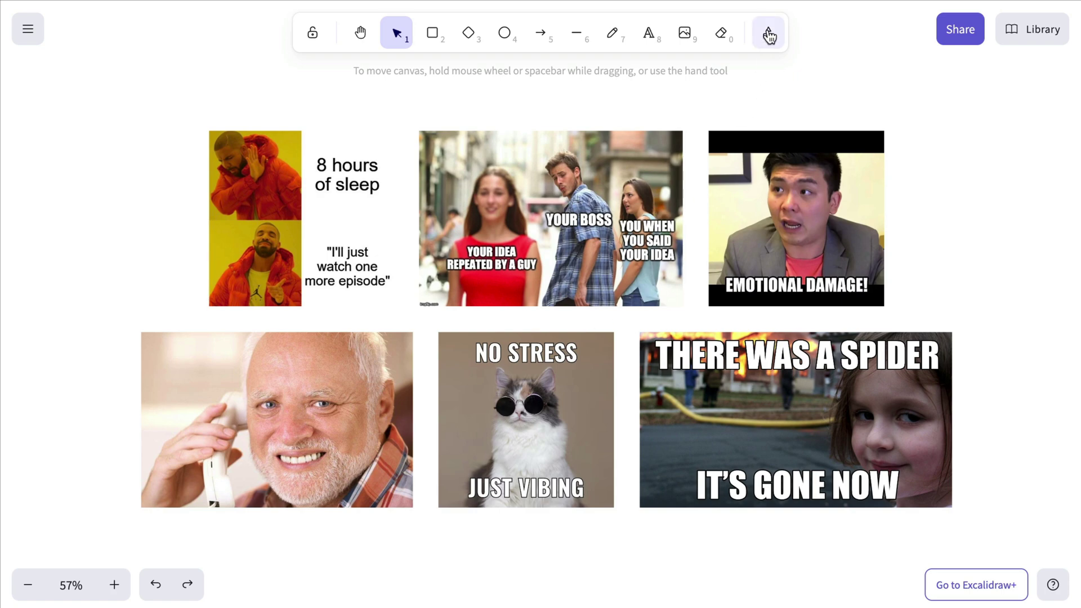
- Lasso-select the boyfriend, Harold, cat and spider memes, shrink them and shift them right
left_click(769, 36)
left_click(710, 171)
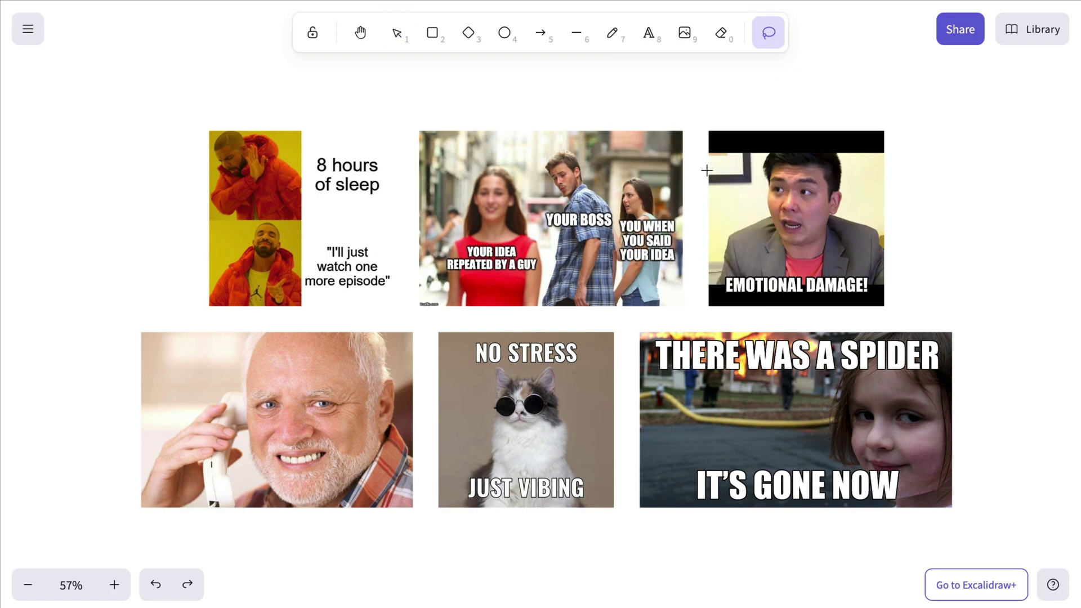
mouse_move(484, 254)
left_mouse_down()
mouse_move(321, 414)
mouse_move(552, 405)
mouse_move(686, 349)
mouse_move(590, 228)
mouse_move(582, 195)
left_mouse_up()
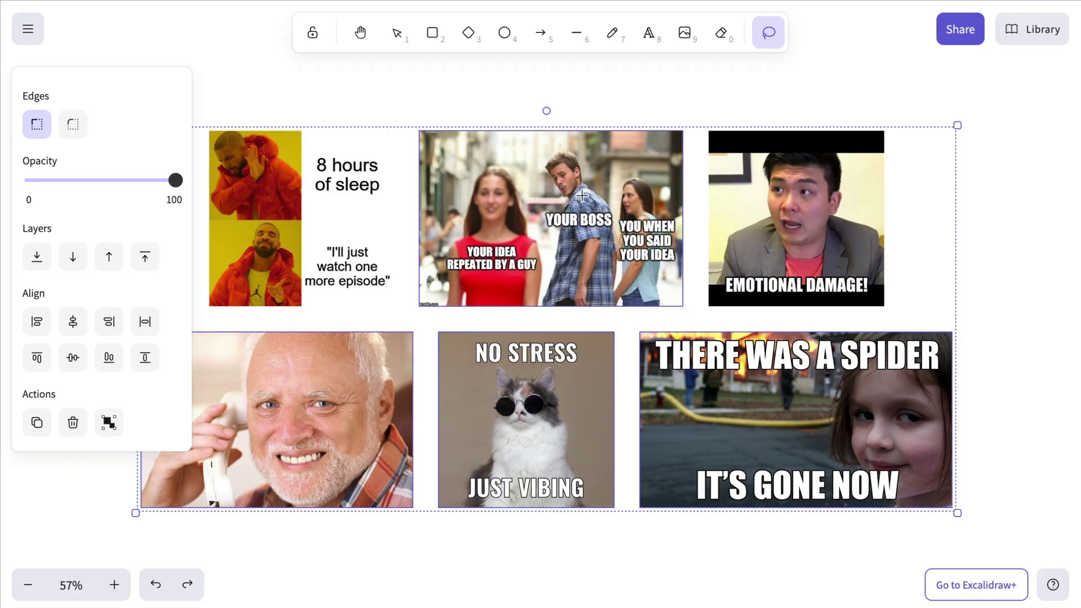
left_click_drag(958, 127, 775, 210)
left_click_drag(636, 419, 728, 371)
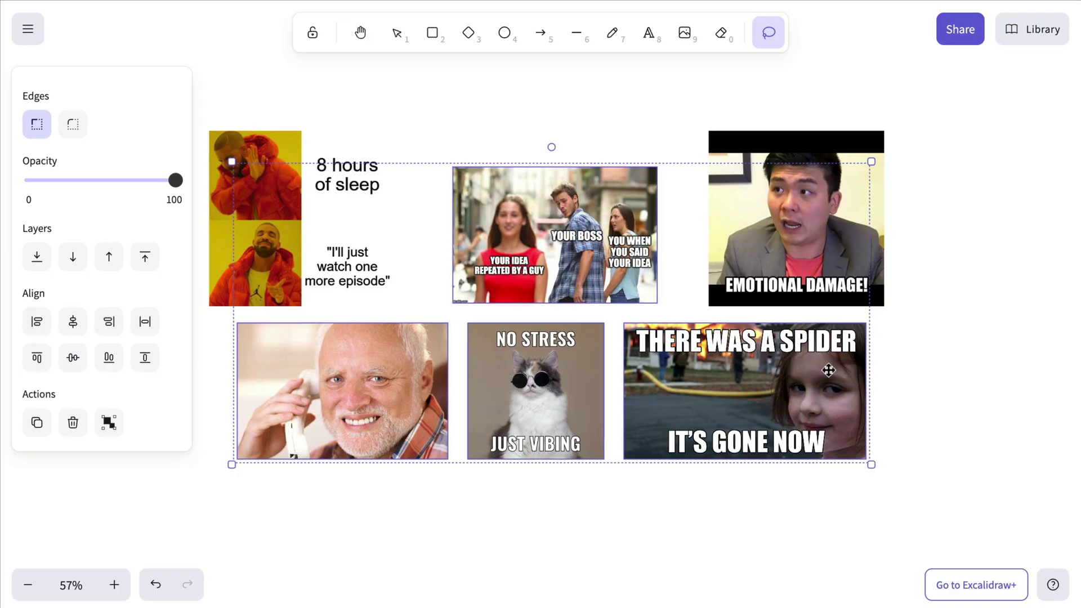
key("Escape")
scroll(995, 181, "up", 1)
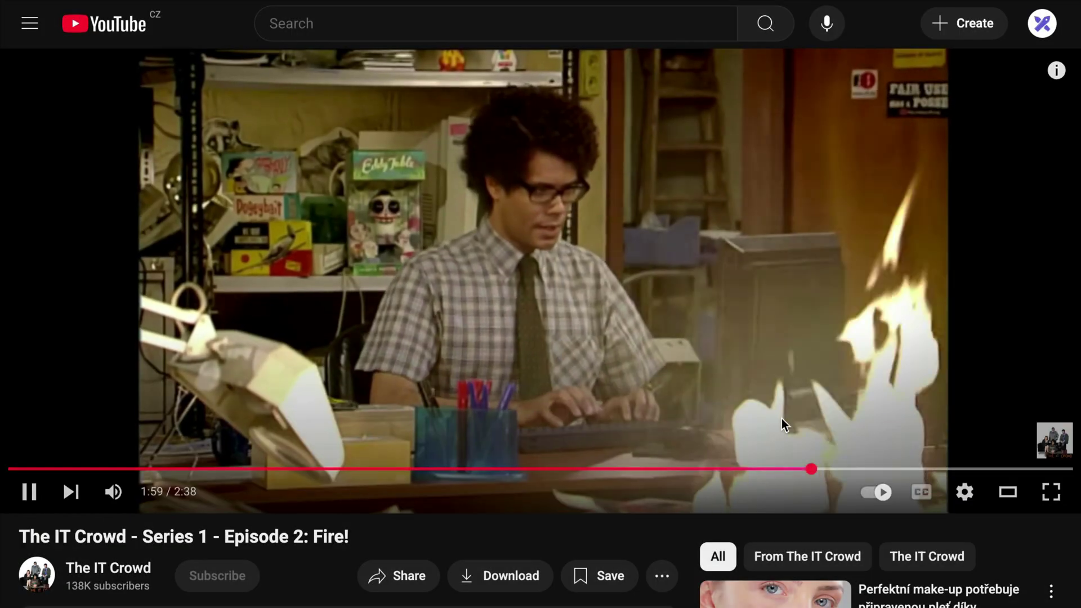
- Pause The IT Crowd Fire! episode at 1:57 and copy its share link
left_click_drag(815, 470, 783, 471)
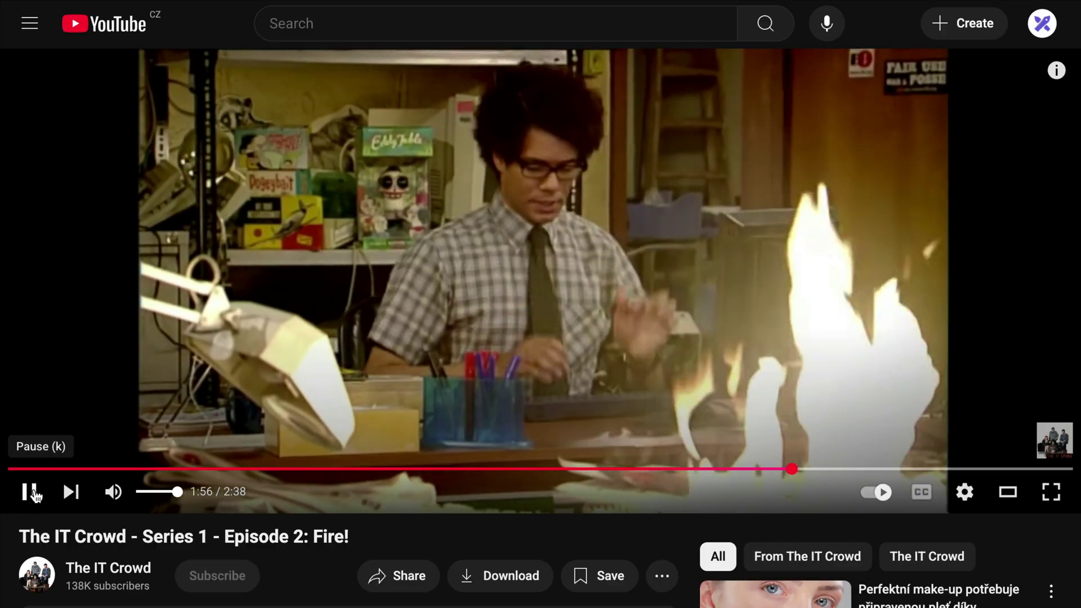
left_click(31, 492)
scroll(218, 338, "down", 3)
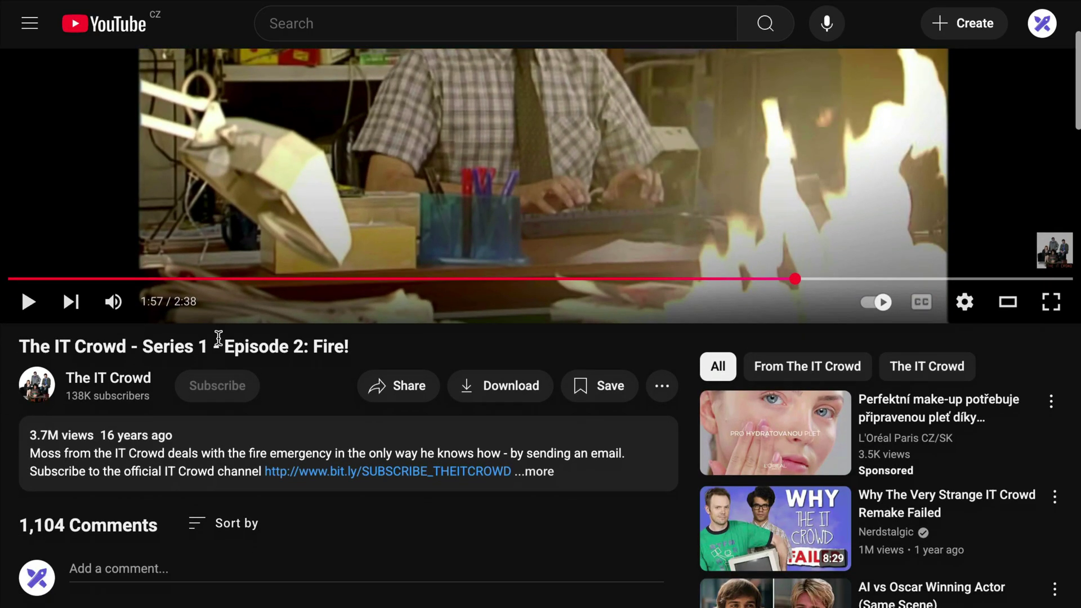
left_click(393, 382)
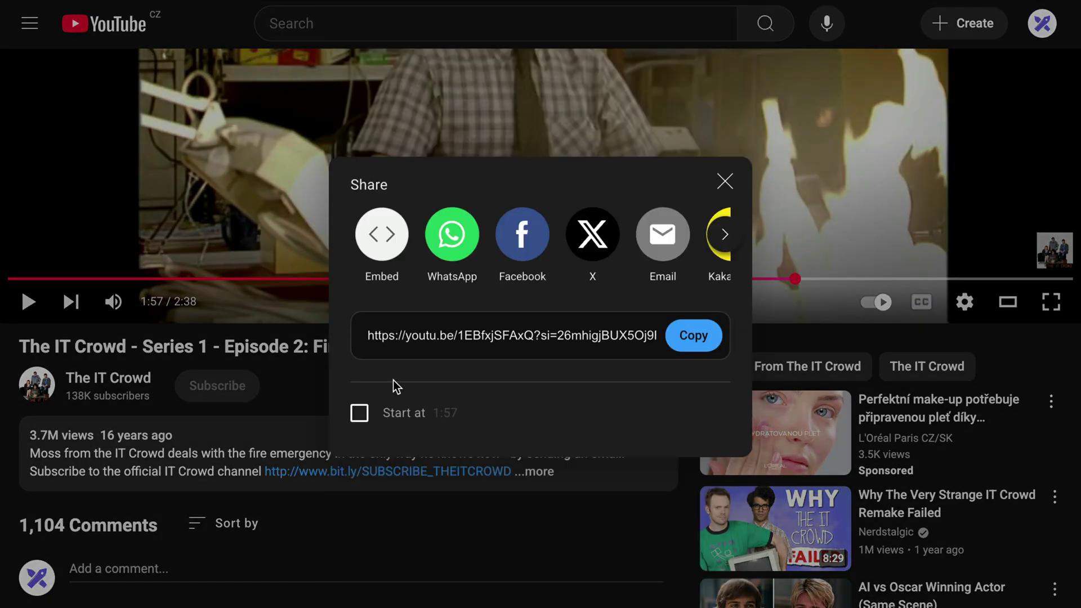
left_click(359, 417)
left_click(692, 338)
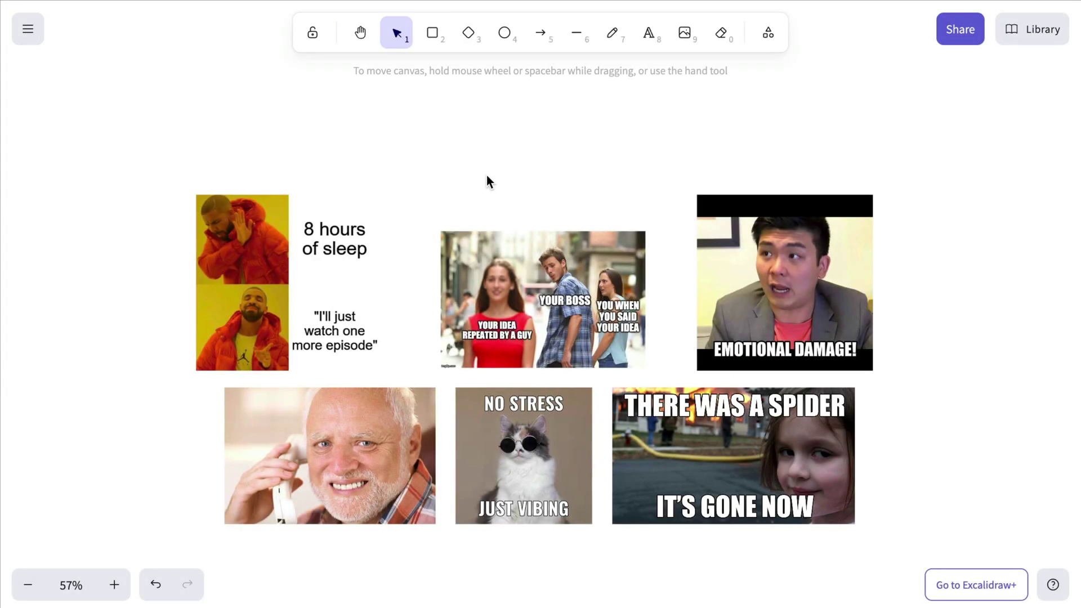
- Add a web embed above the memes with the copied YouTube link and play it
scroll(487, 174, "up", 3)
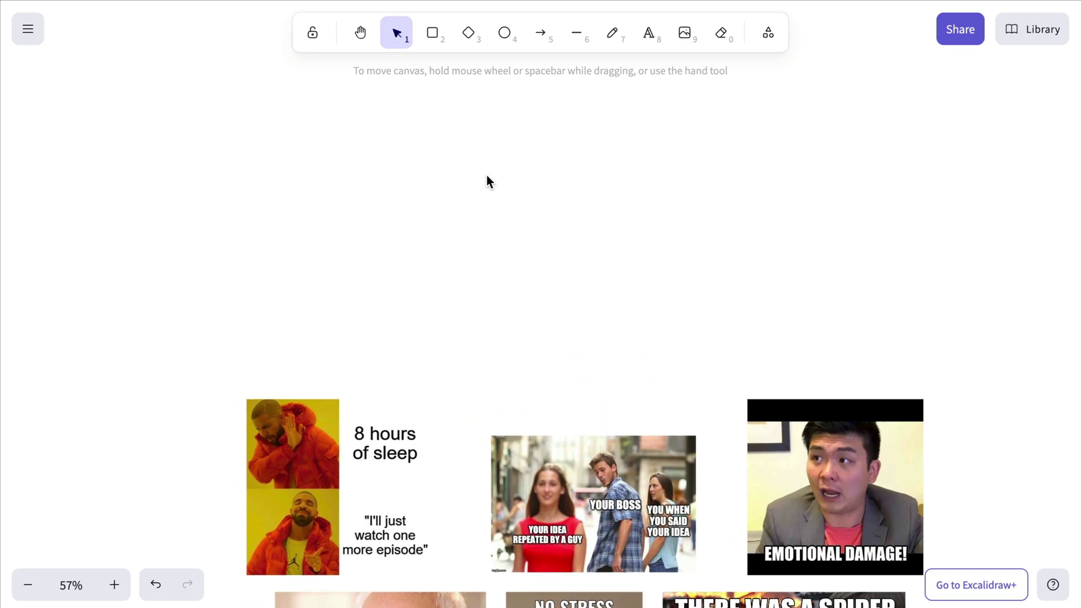
left_click(767, 34)
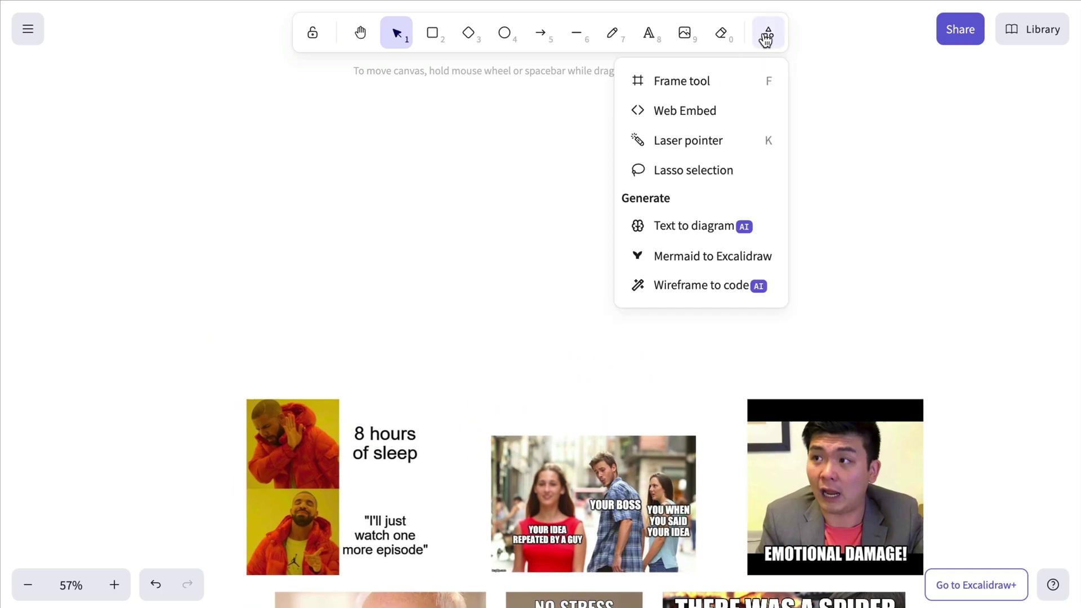
left_click(718, 111)
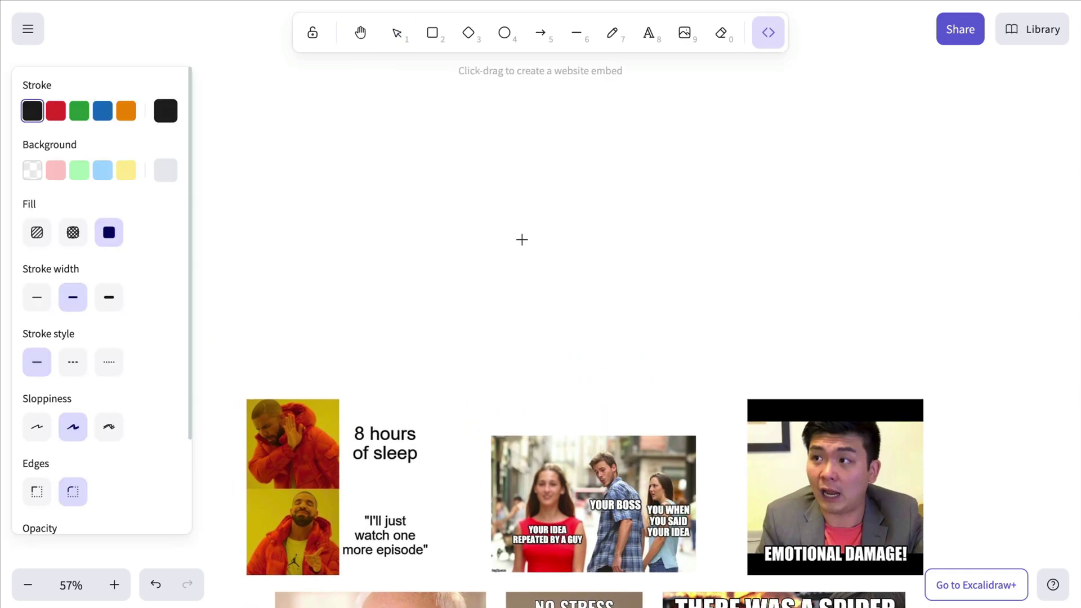
left_click_drag(519, 253, 718, 386)
scroll(619, 318, "up", 5)
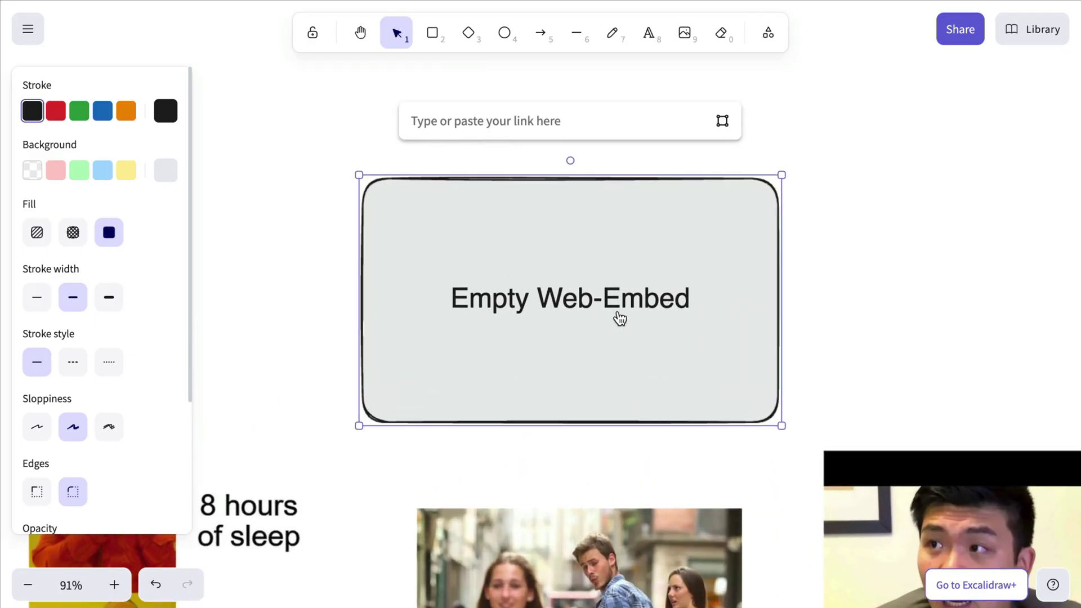
key("ctrl+v")
key("Return")
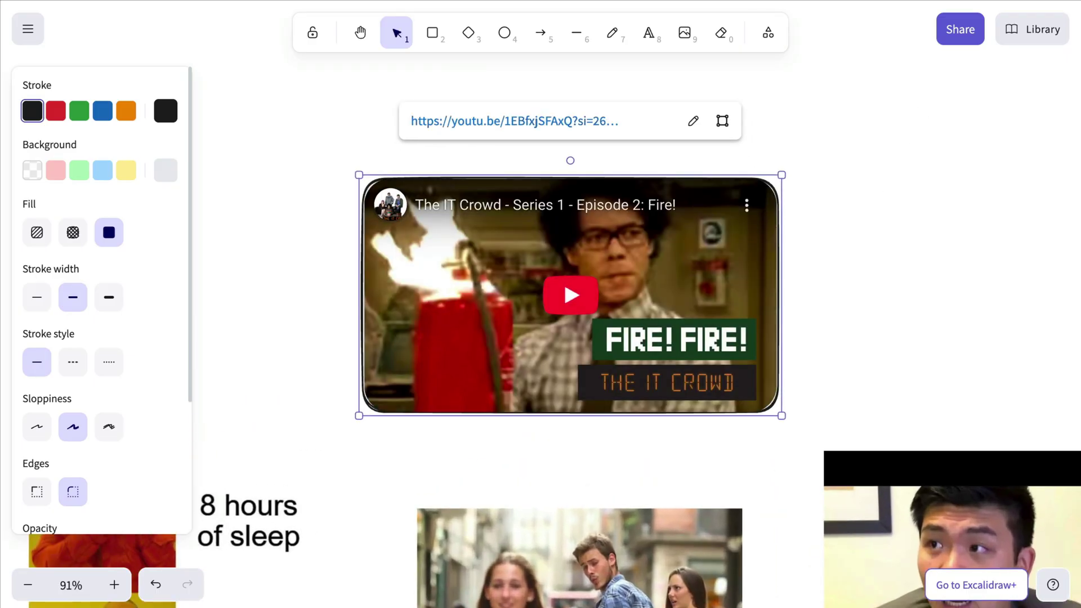
left_click(580, 291)
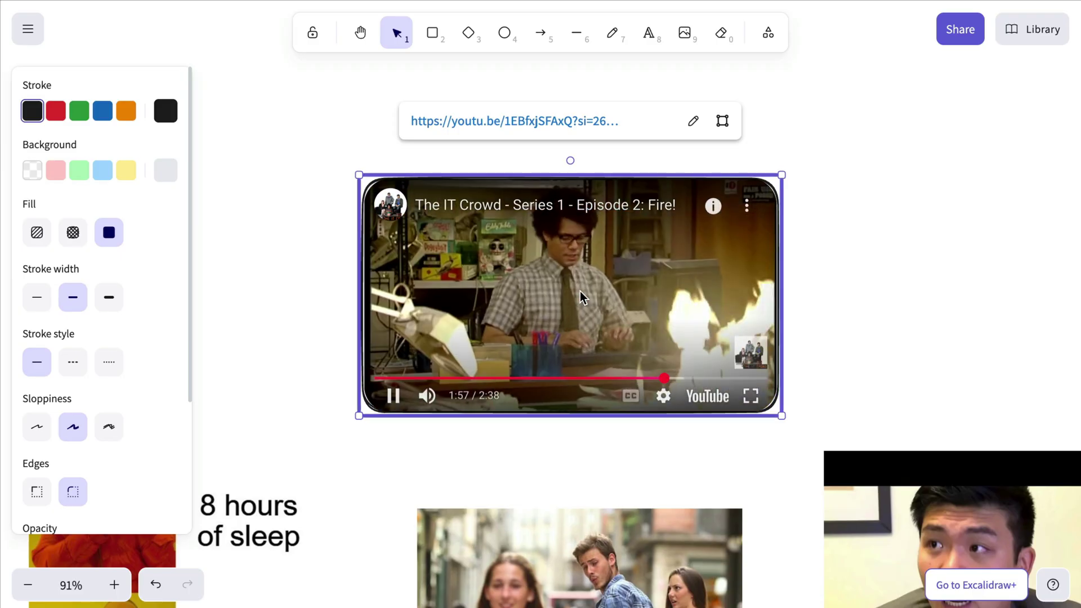
left_click(900, 177)
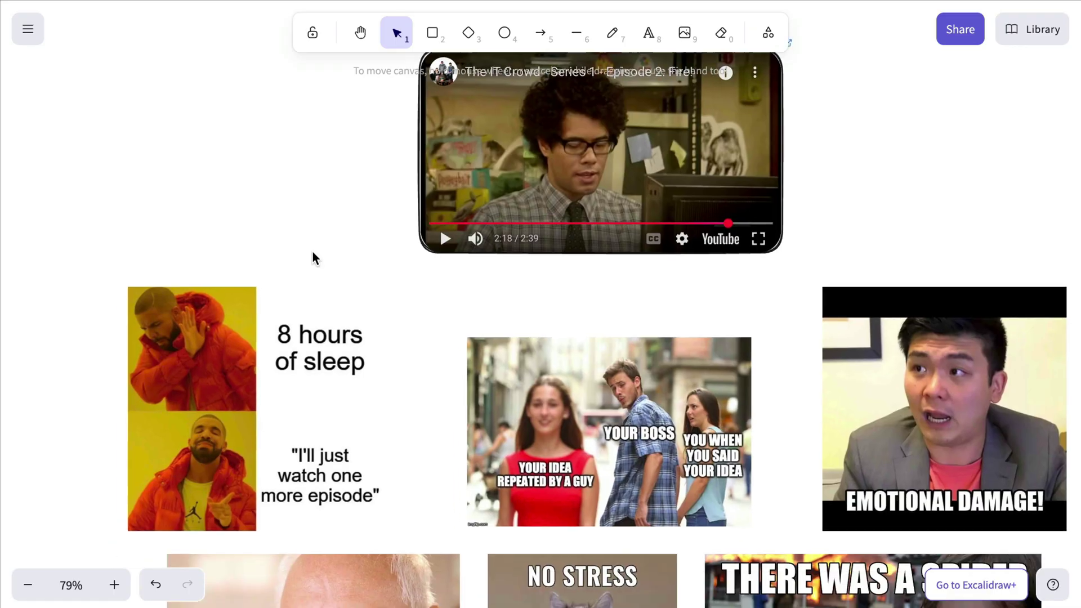
scroll(312, 261, "down", 5, "ctrl")
- Select all the memes, lock them as a group, then unlock them
scroll(311, 262, "left", 3)
scroll(312, 261, "up", 2)
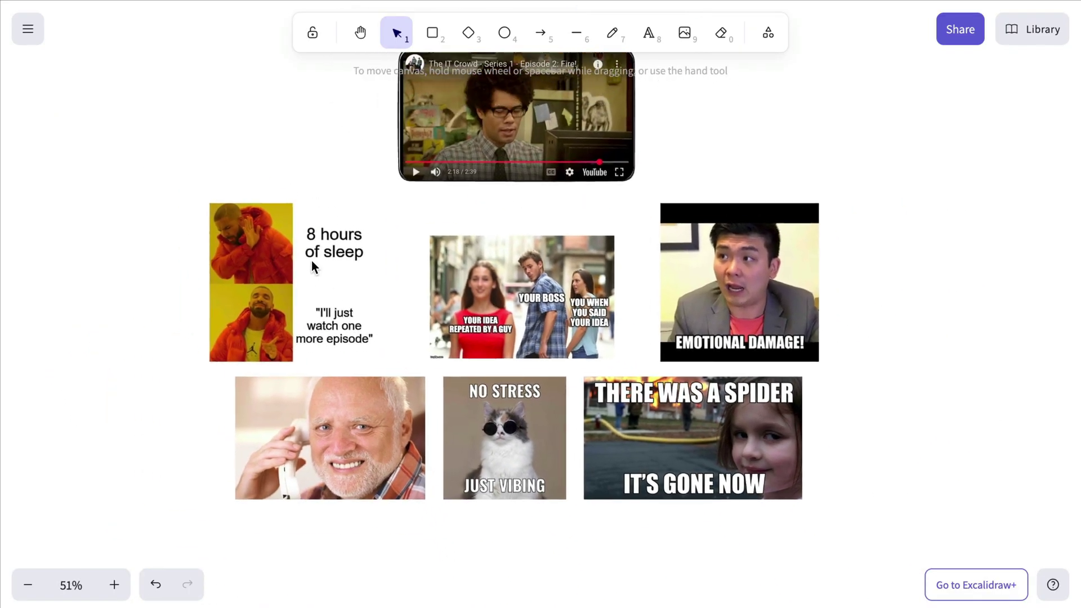
left_click_drag(193, 179, 890, 557)
right_click(704, 440)
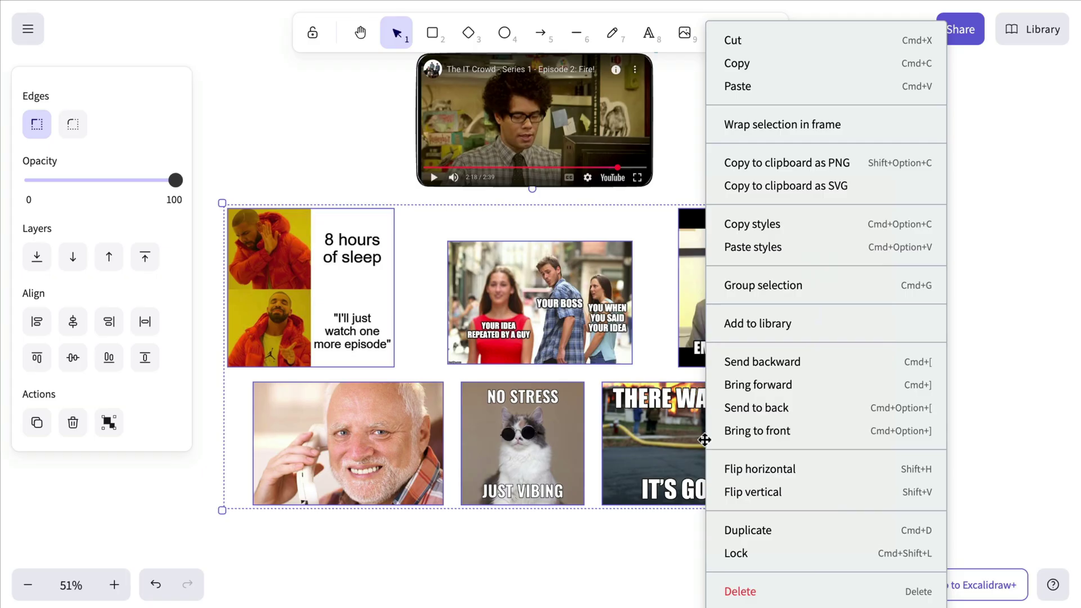
left_click(810, 564)
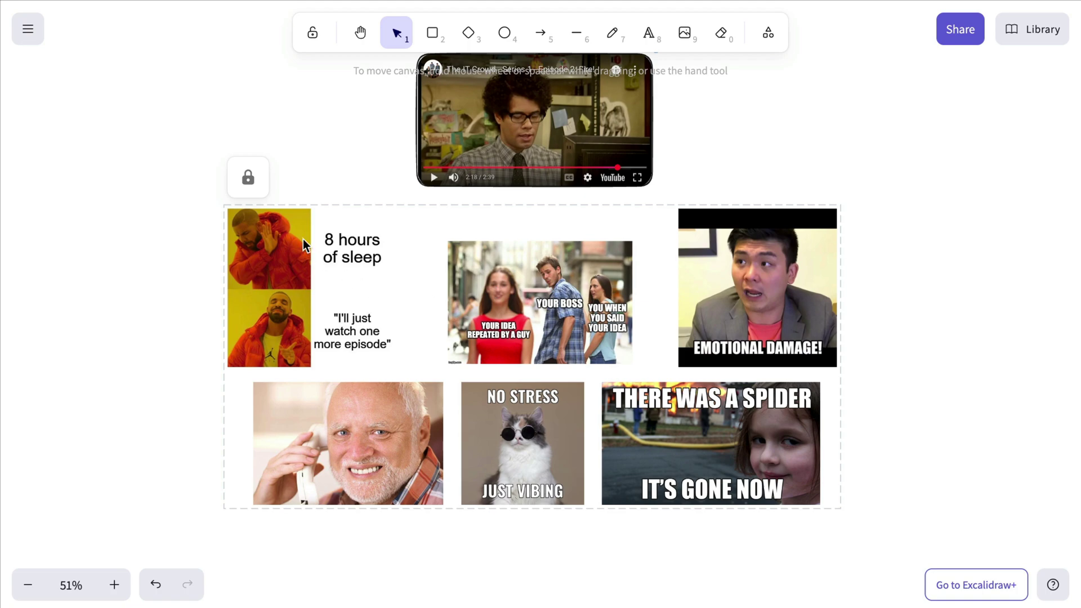
left_click(259, 191)
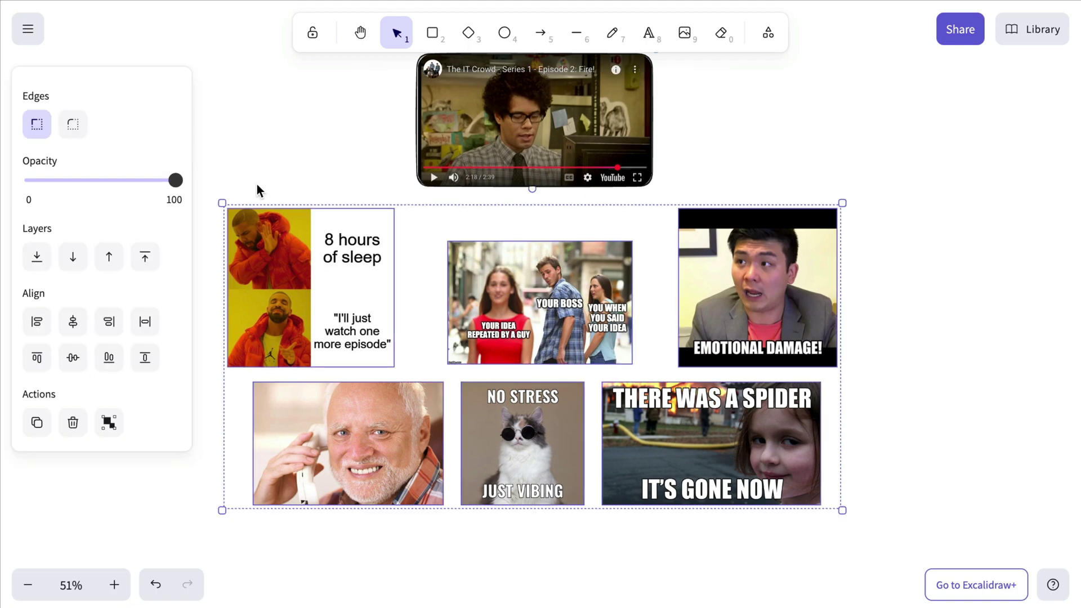
- Open the workspace team members page and sort it by last activity, then by role
left_click(811, 128)
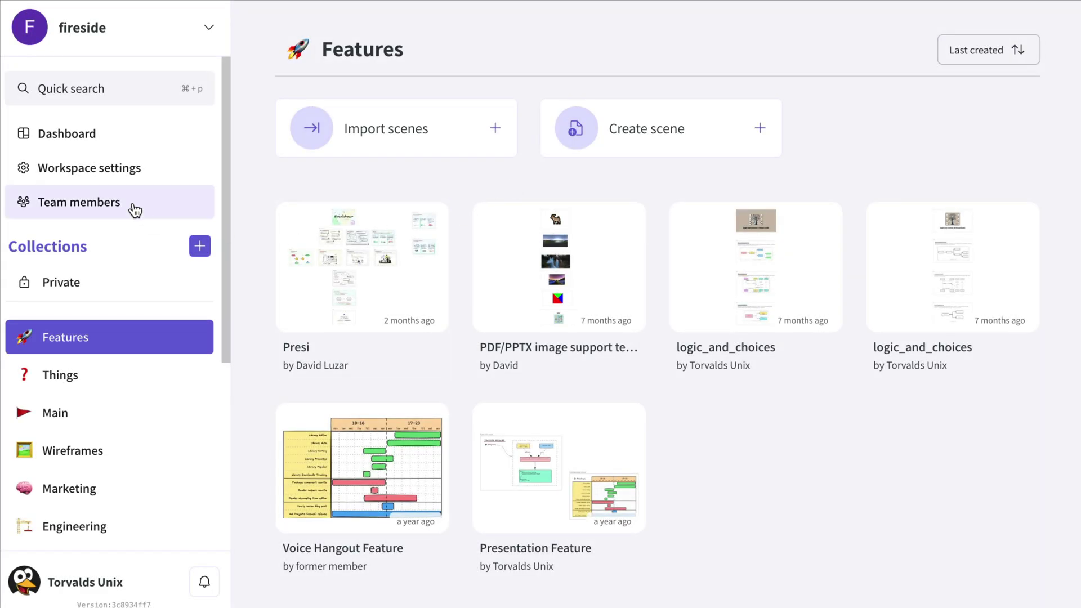
left_click(135, 210)
scroll(630, 173, "down", 6)
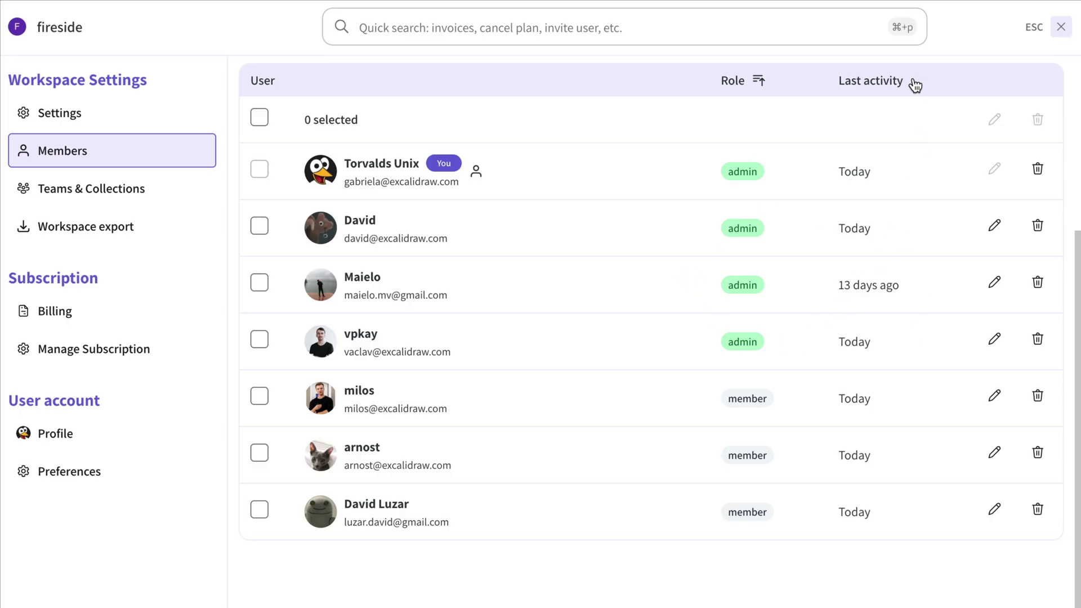
left_click(915, 83)
left_click(915, 83)
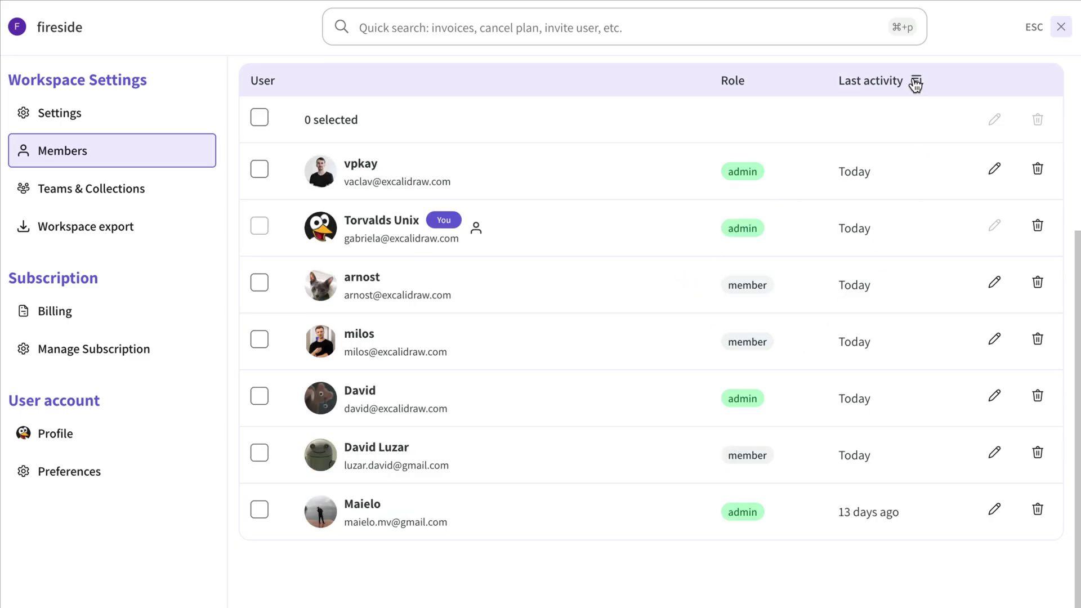
left_click(760, 82)
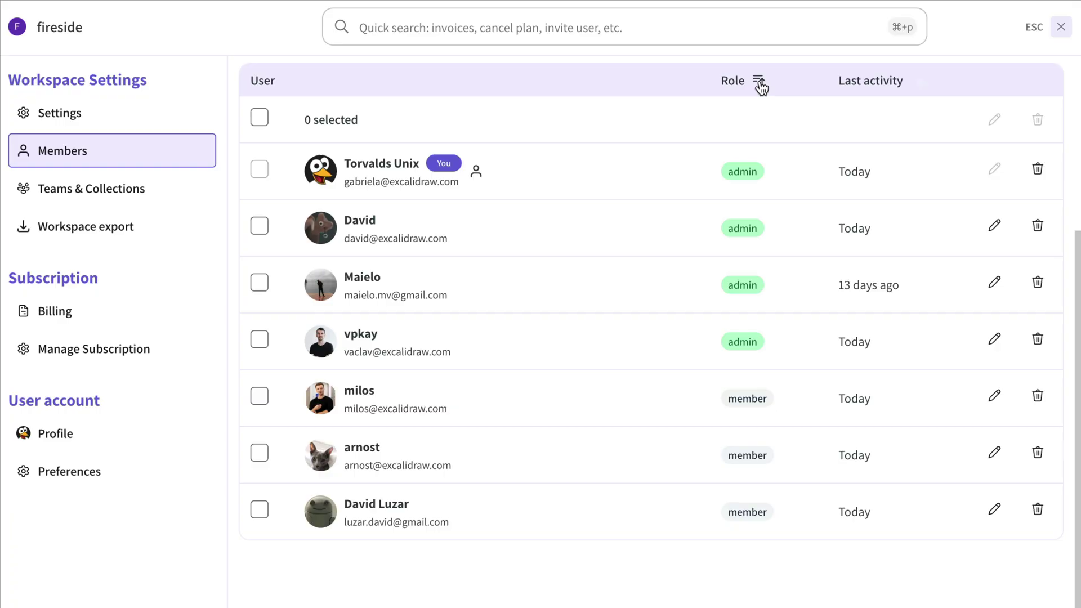
- Change the cat-avatar member's role from member to admin
left_click(994, 452)
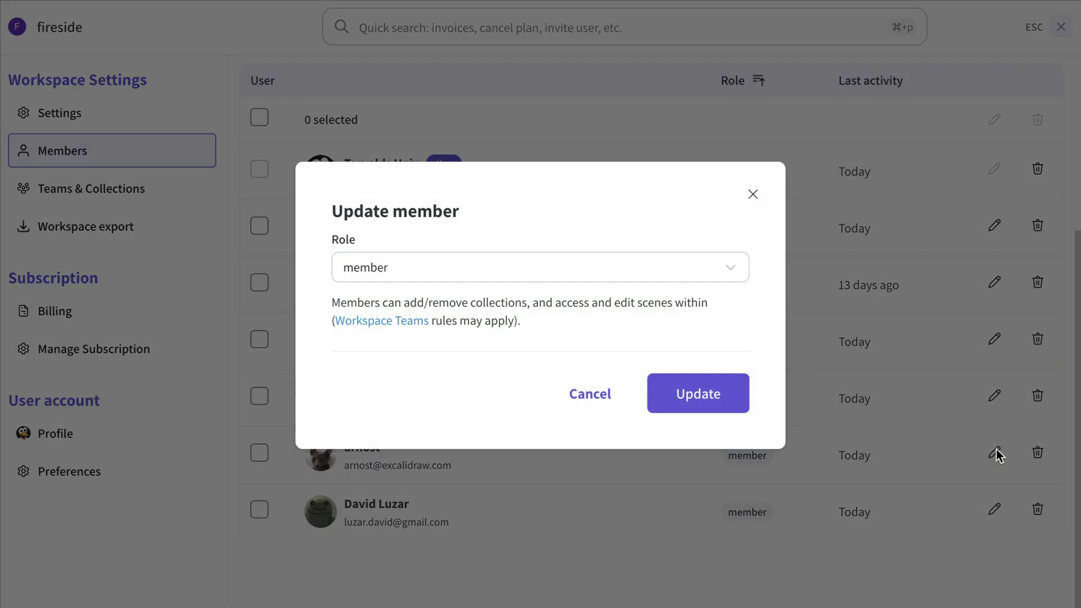
left_click(739, 276)
left_click(663, 332)
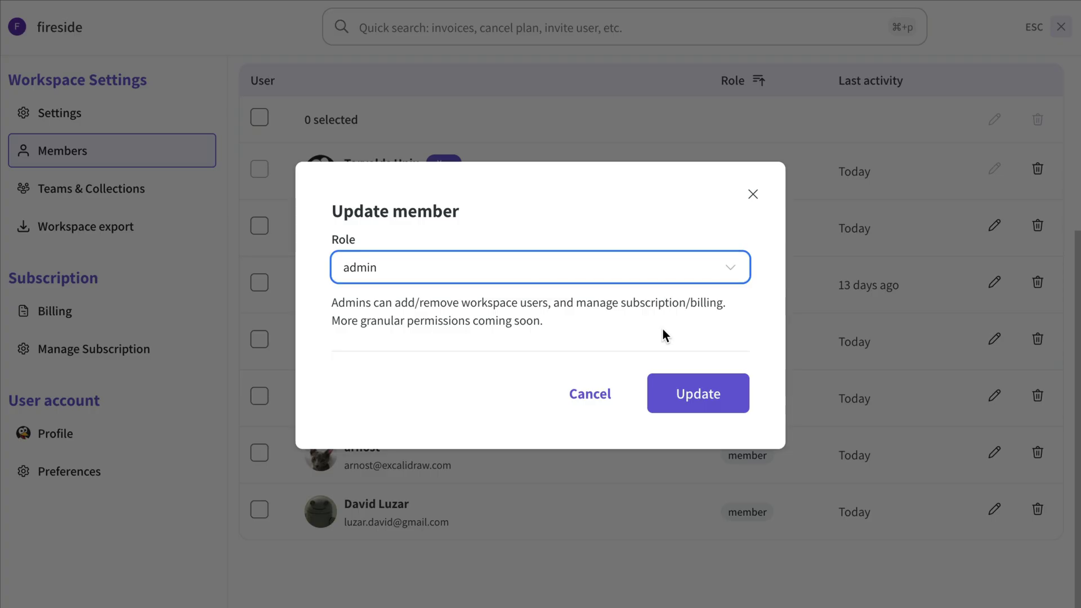
left_click(702, 393)
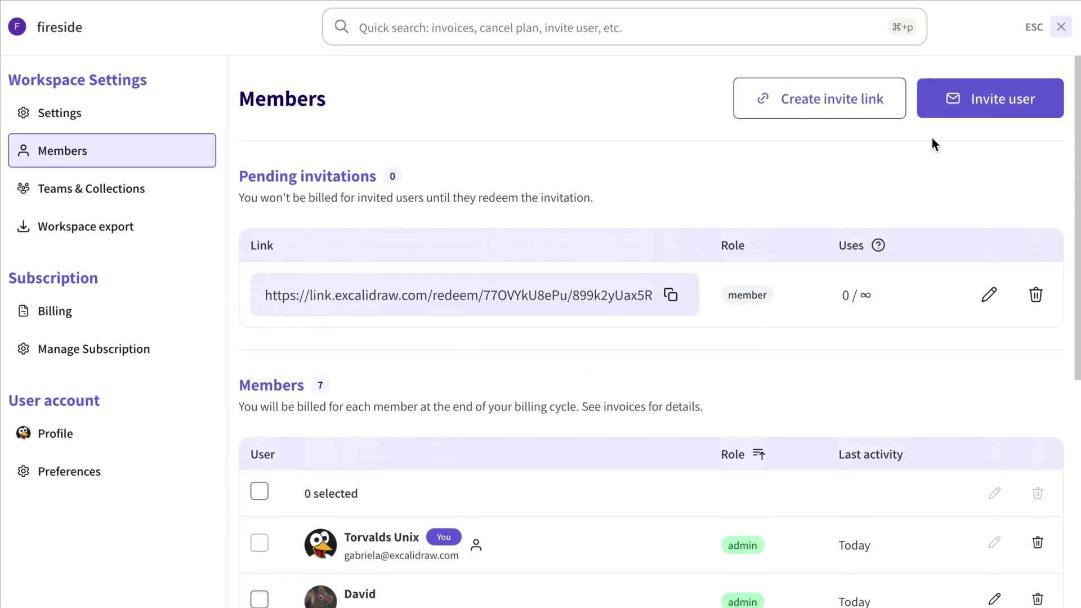
- Enter three excalidraw.com e-mail addresses in the invite dialog, then clear them all
left_click(958, 102)
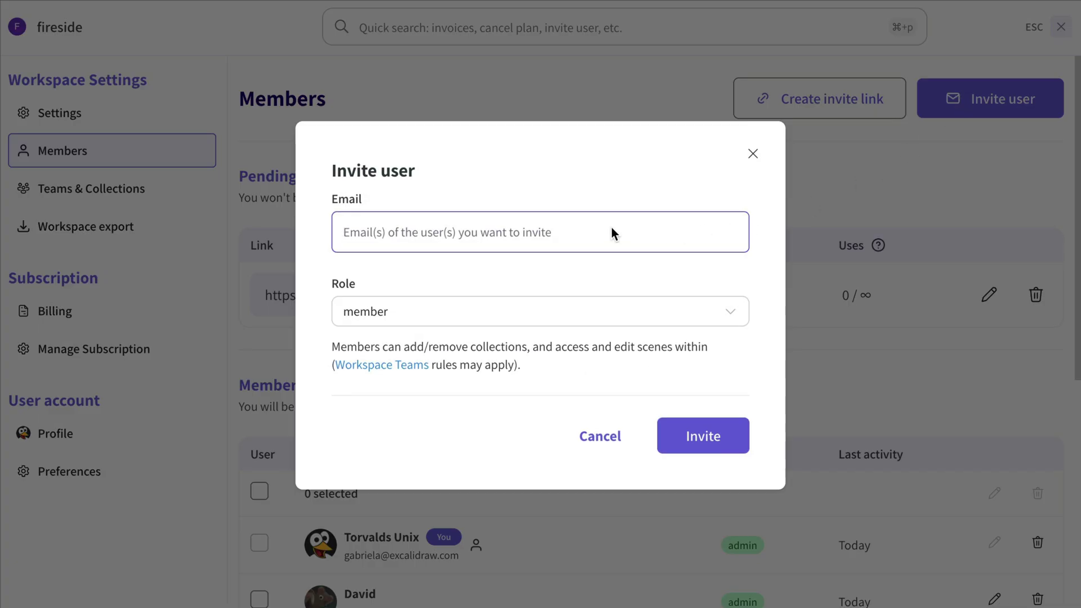
key("Return")
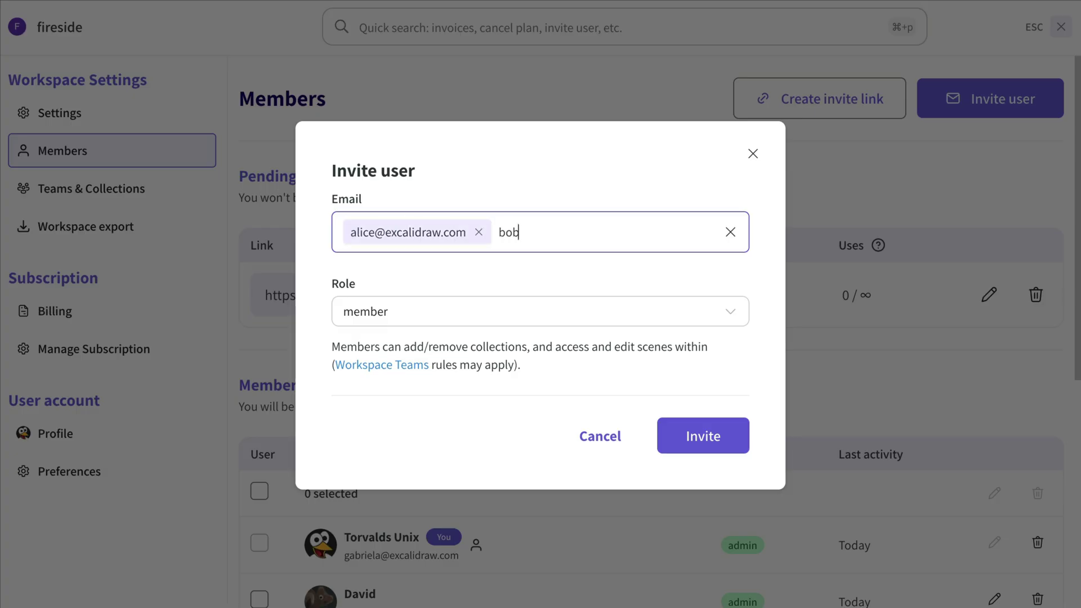
key("Return")
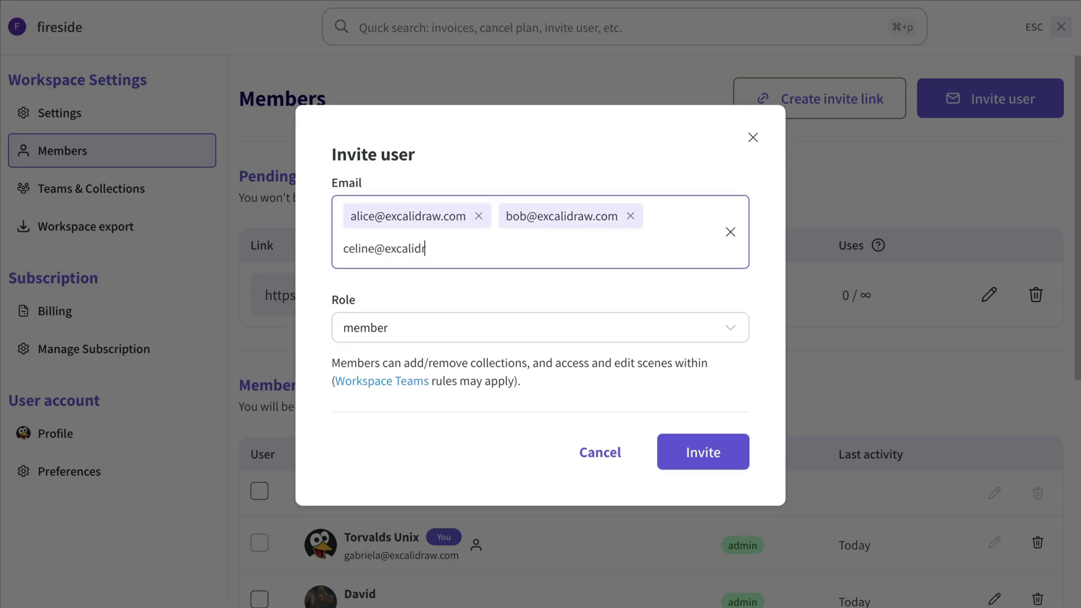
key("Return")
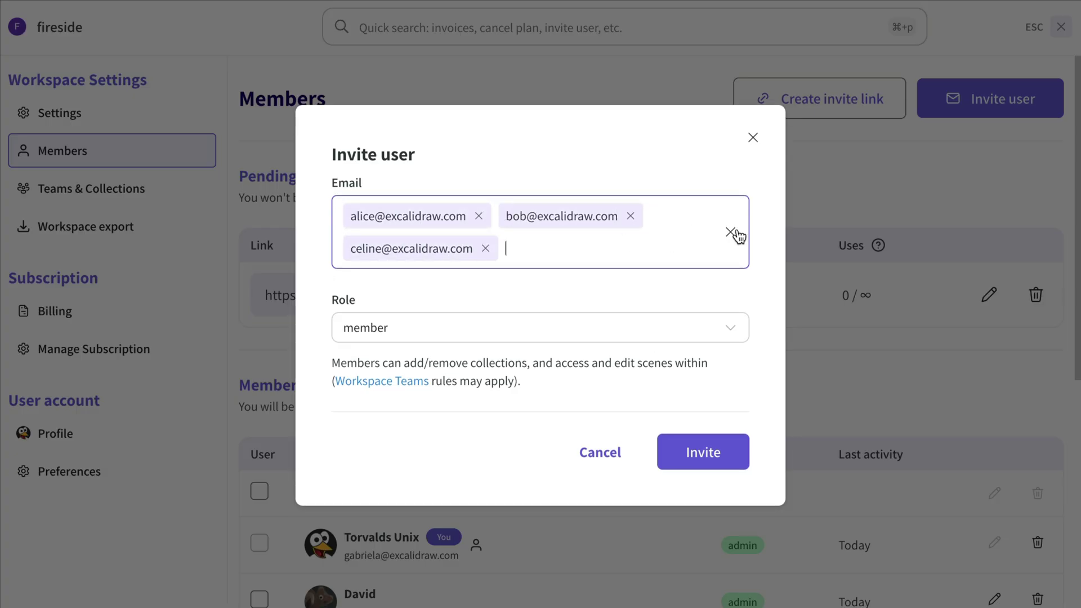
left_click(732, 232)
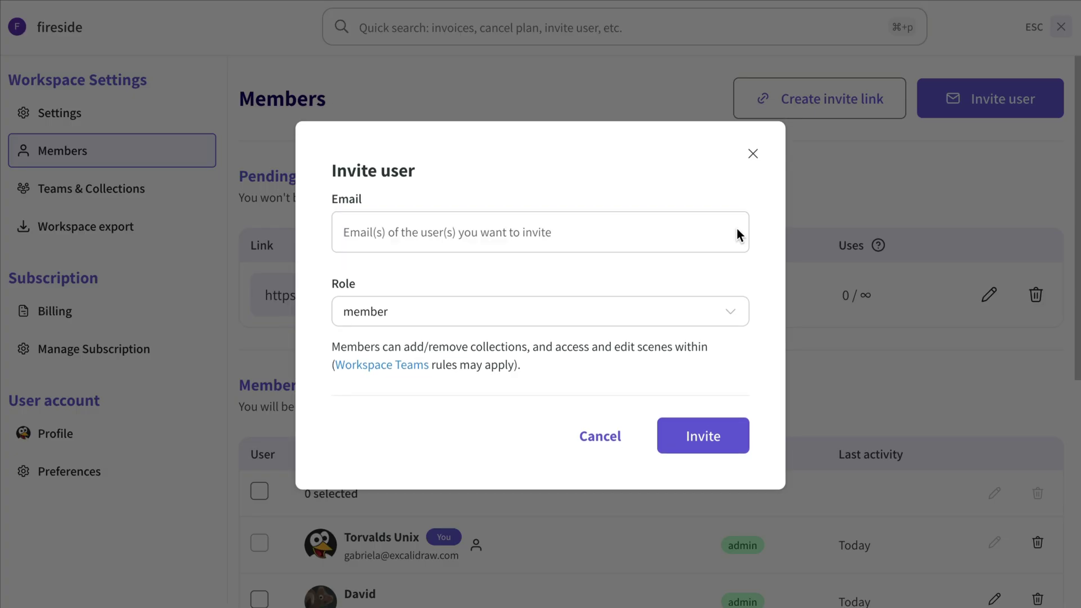
- Paste the three e-mail addresses at once and invite them with the member role
left_click(492, 230)
key("super+v")
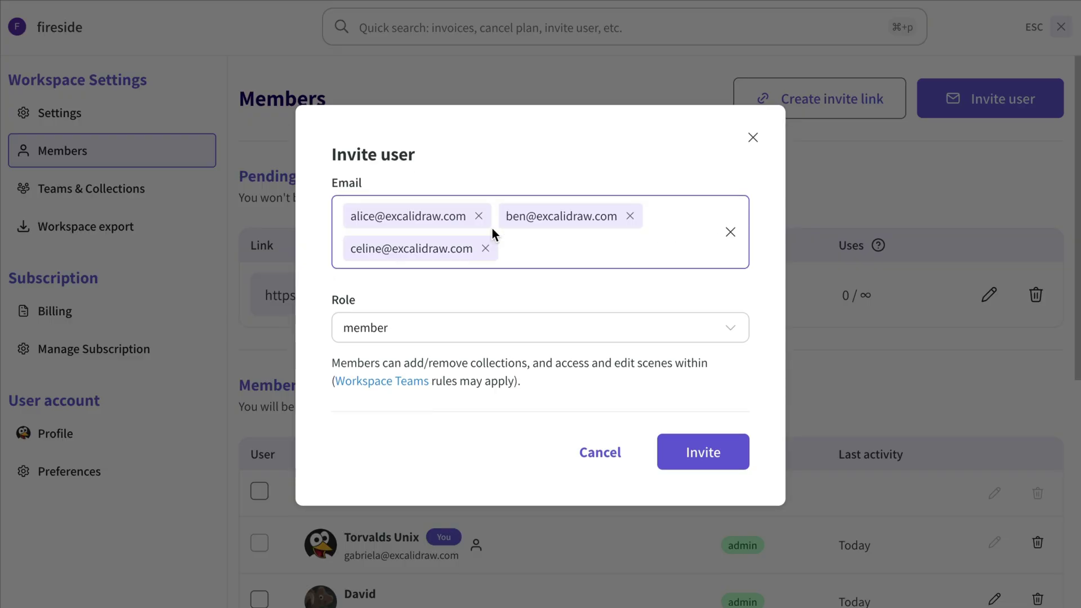
left_click(696, 448)
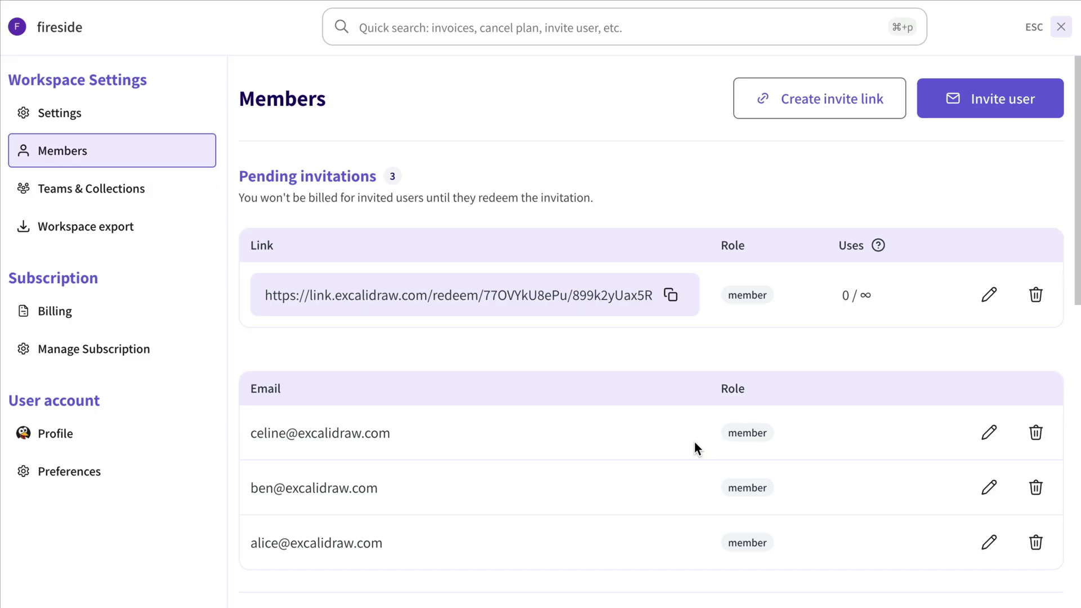
scroll(694, 440, "down", 2)
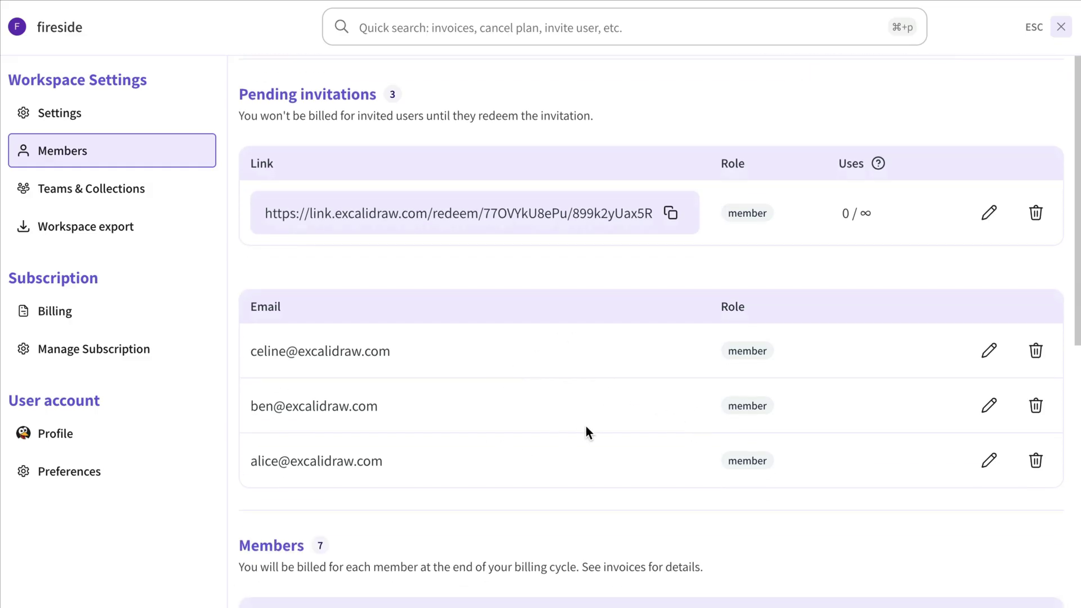
- Give the second pending invitation the admin role and delete the top invitation
left_click(988, 408)
left_click(707, 277)
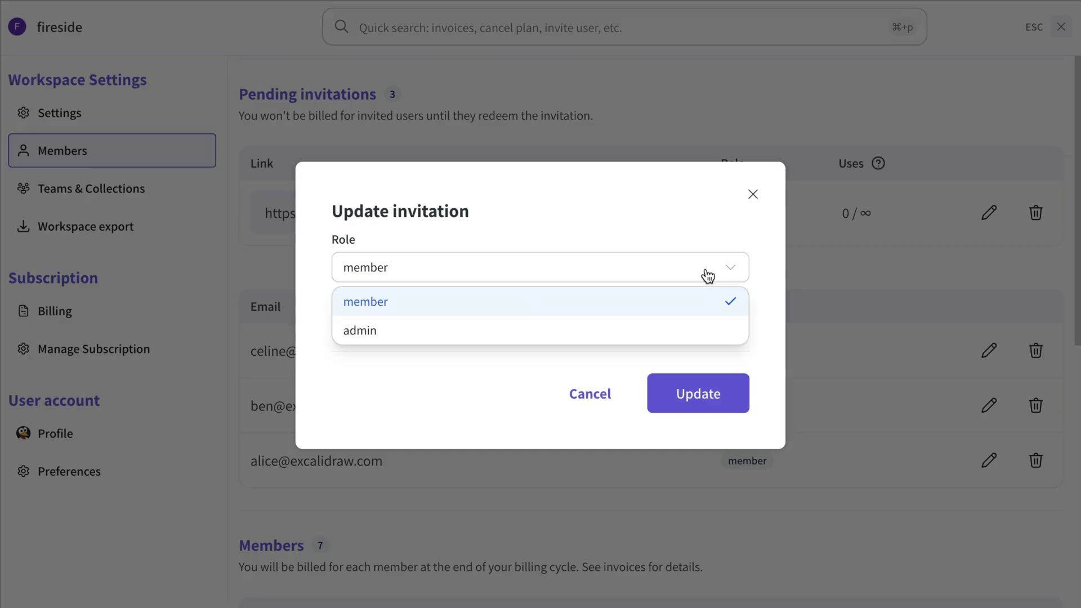
left_click(666, 326)
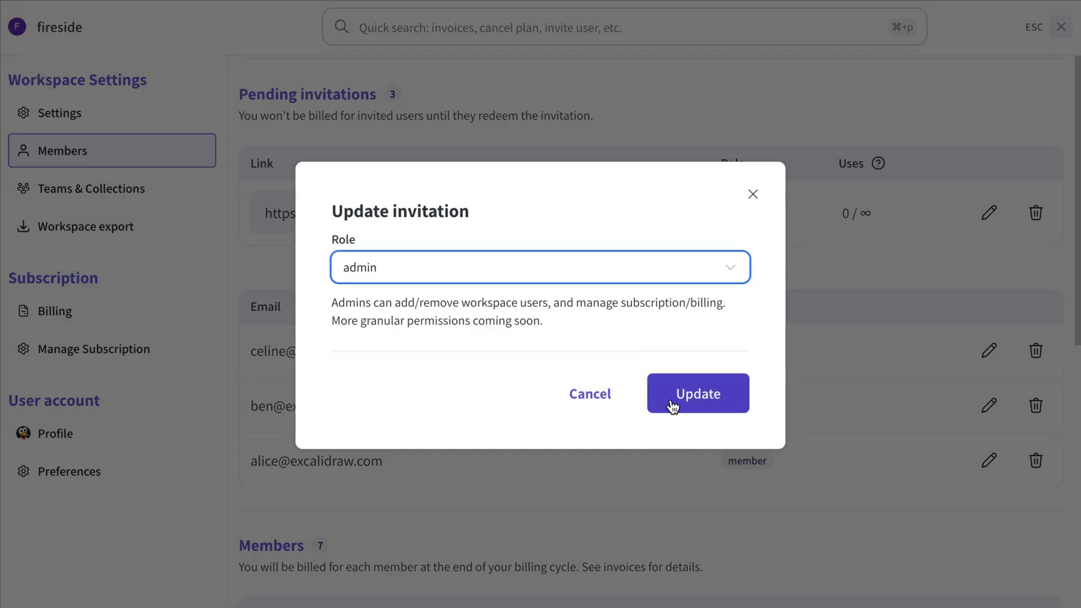
left_click(688, 401)
left_click(1035, 350)
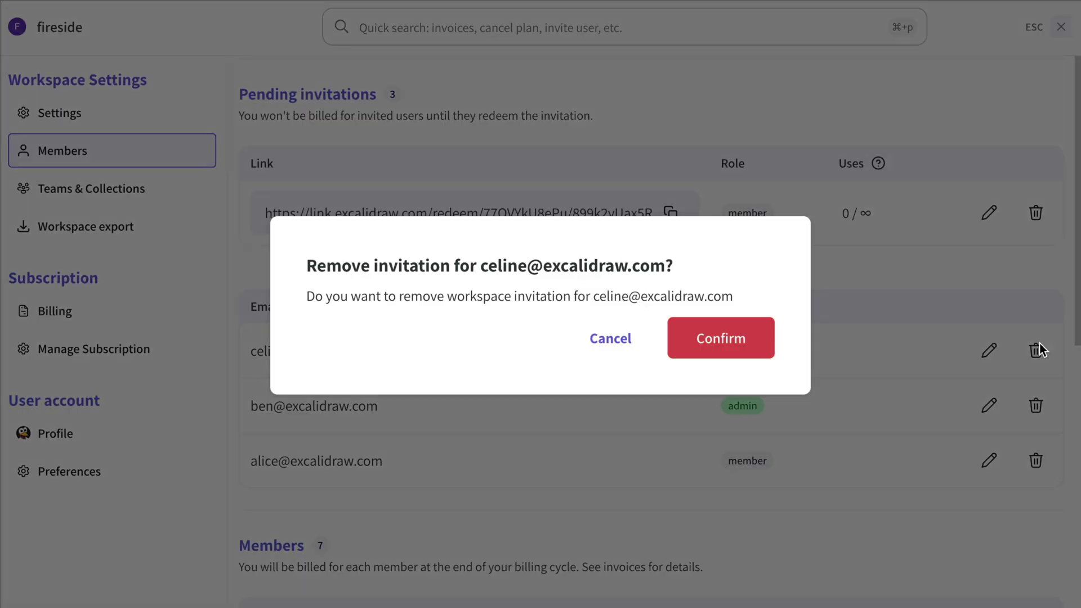
left_click(743, 337)
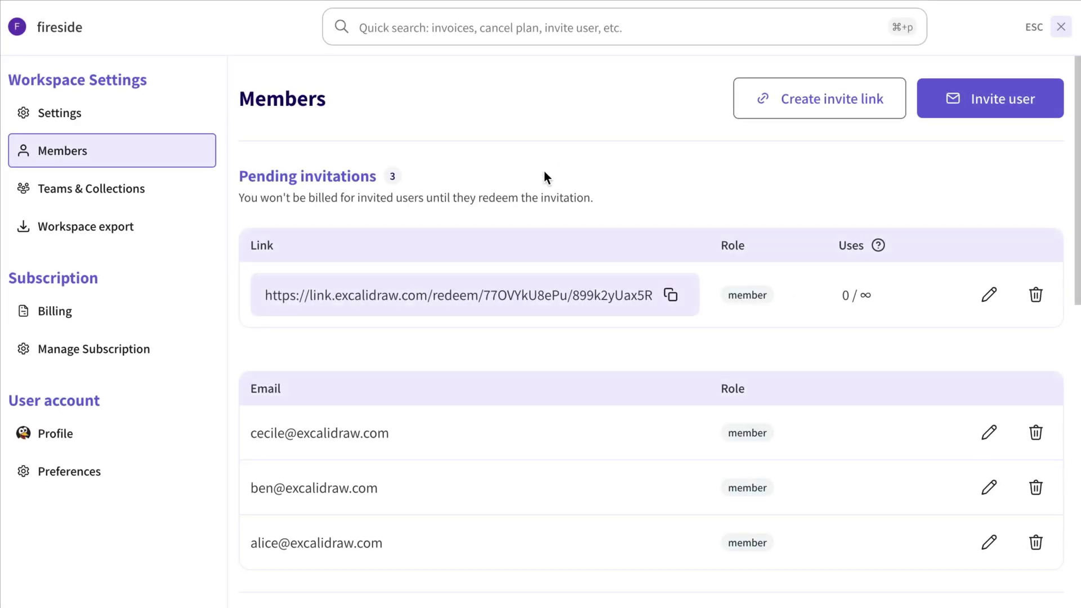
- Start a workspace export of all scenes and scroll through the export history
left_click(159, 230)
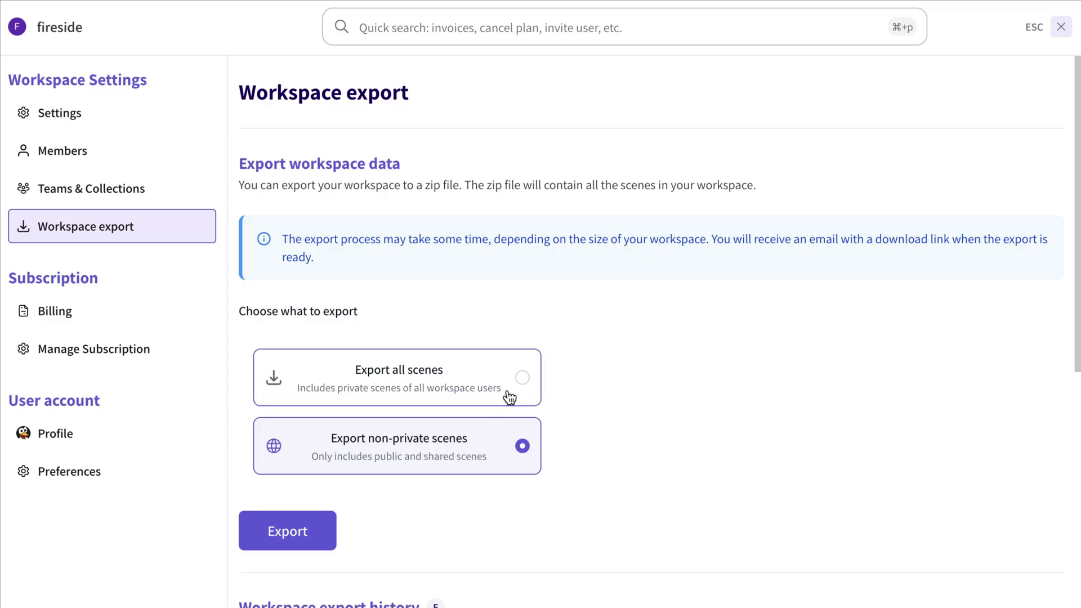
left_click(523, 381)
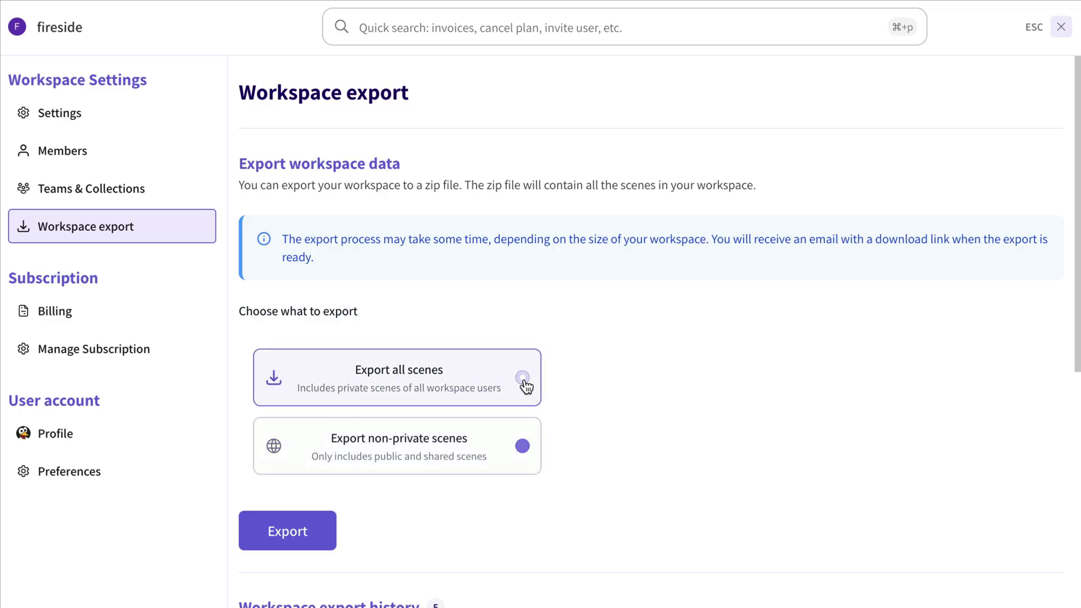
left_click(300, 529)
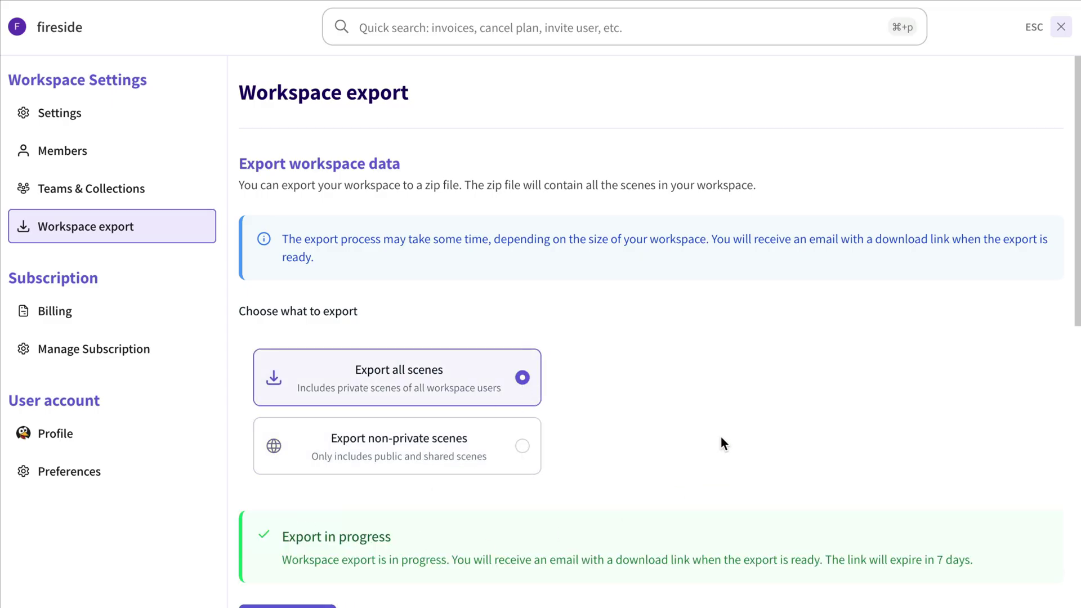
scroll(721, 438, "down", 8)
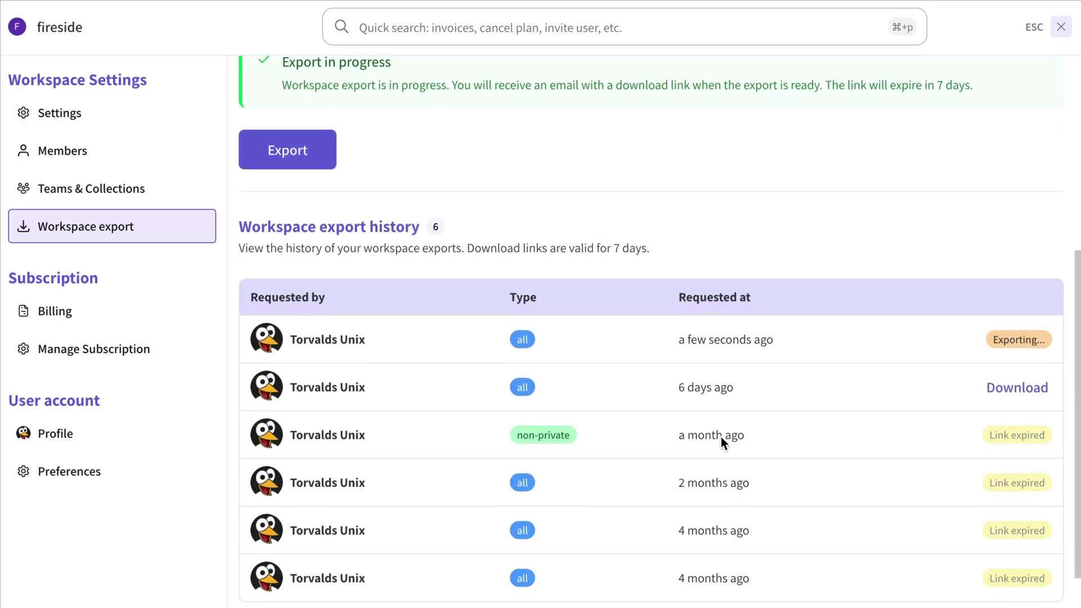
scroll(722, 438, "down", 1)
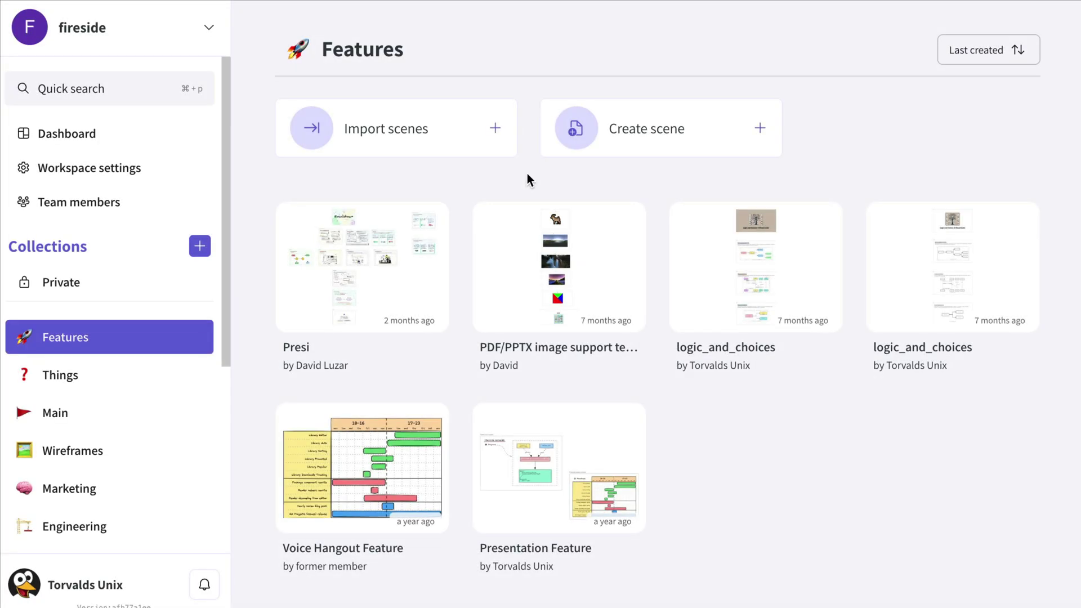
- Move the PDF/PPTX image scene into the Archive collection
left_click(628, 219)
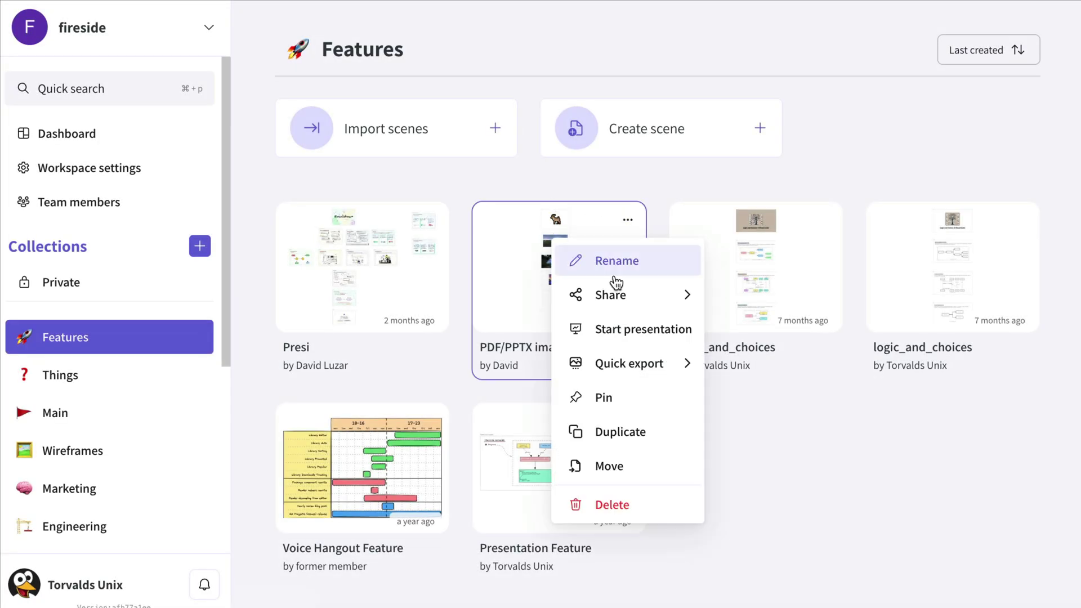
left_click(659, 470)
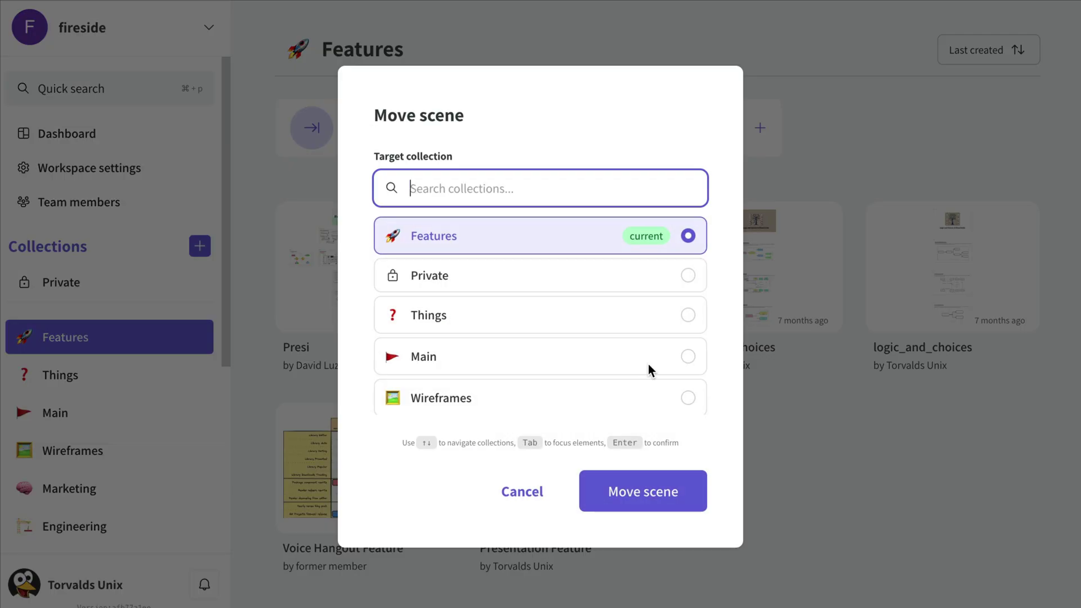
scroll(640, 271, "down", 6)
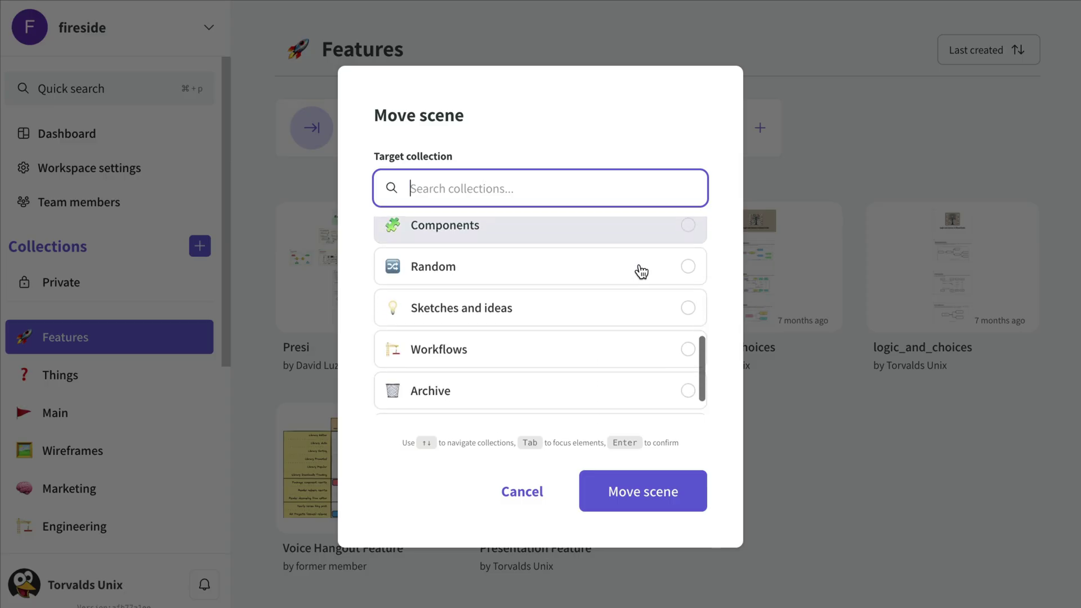
scroll(641, 271, "down", 1)
left_click(552, 358)
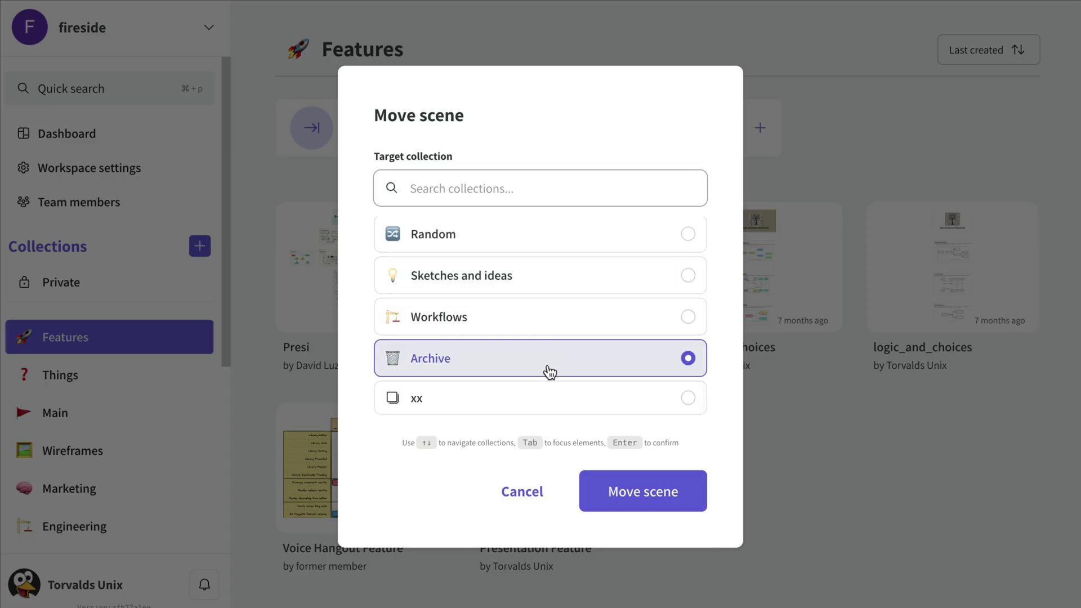
left_click(630, 488)
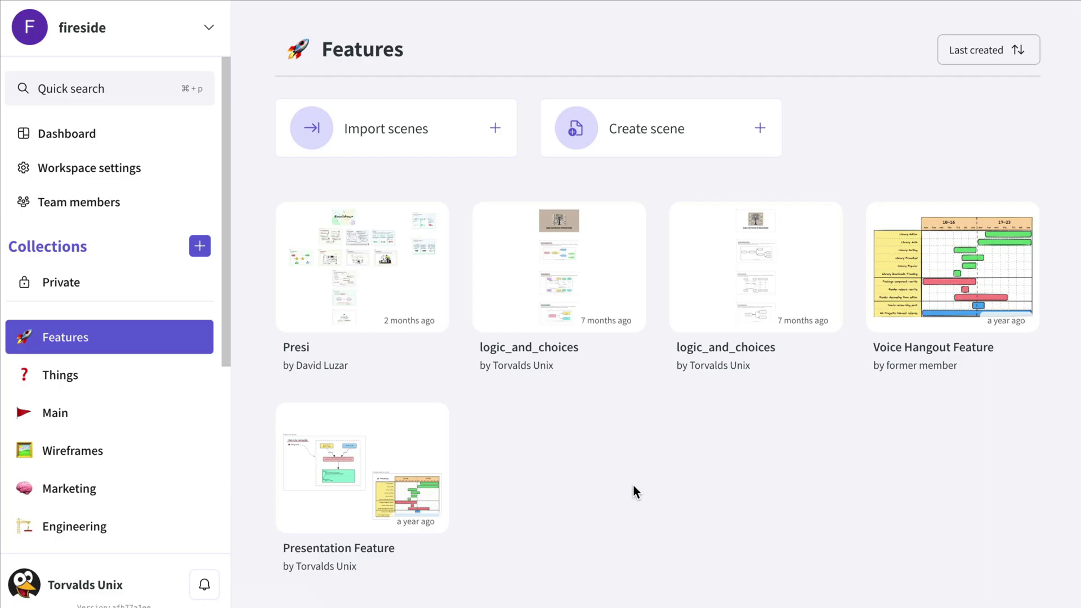
- Duplicate the Voice Hangout Feature scene into the Design collection
left_click(1019, 218)
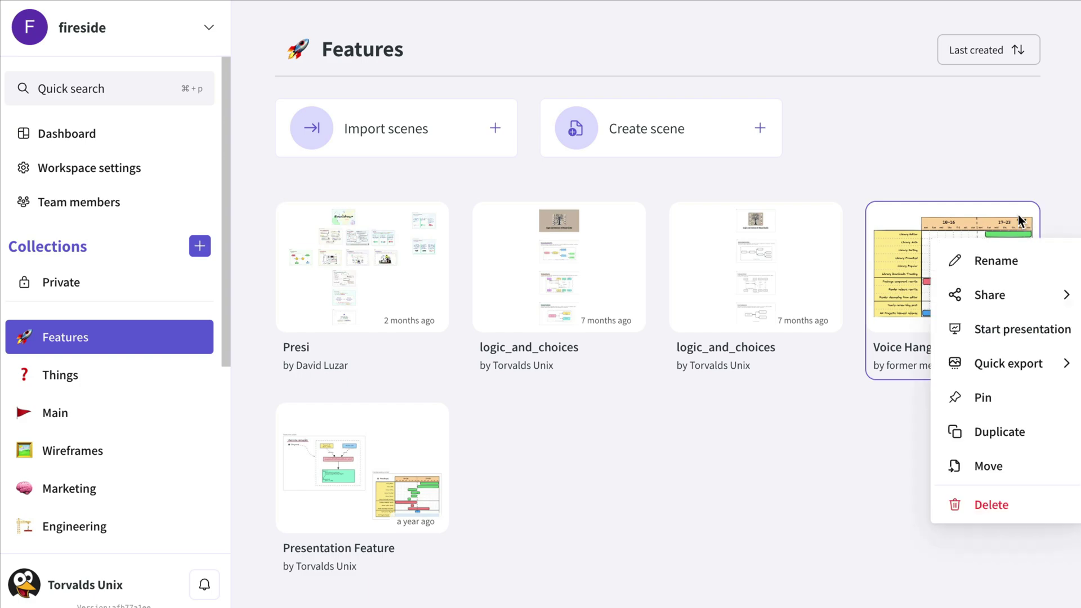
left_click(953, 431)
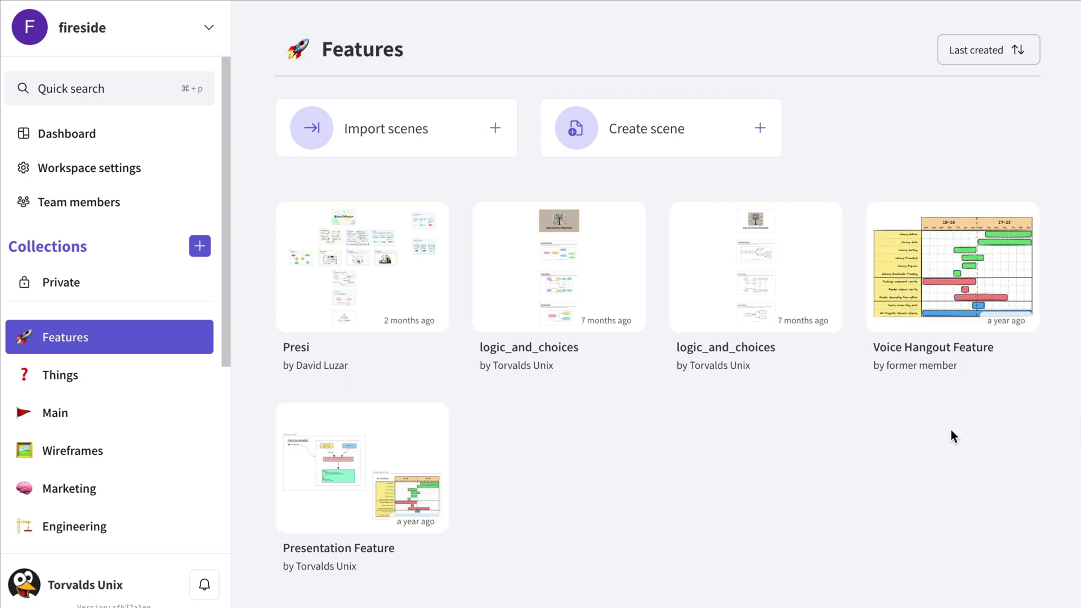
scroll(528, 333, "down", 5)
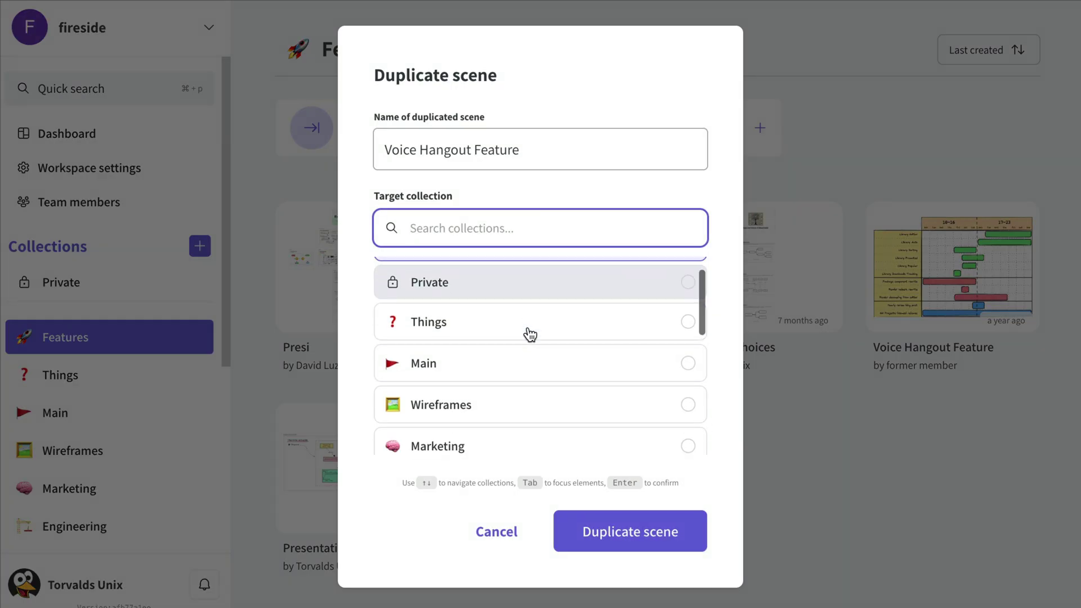
left_click(499, 346)
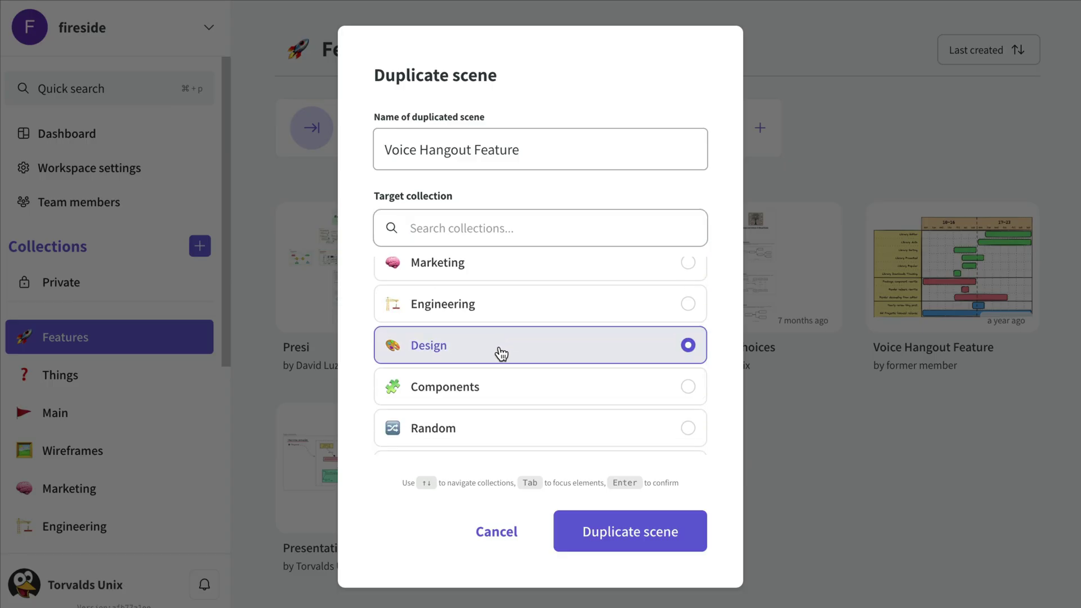
left_click(635, 539)
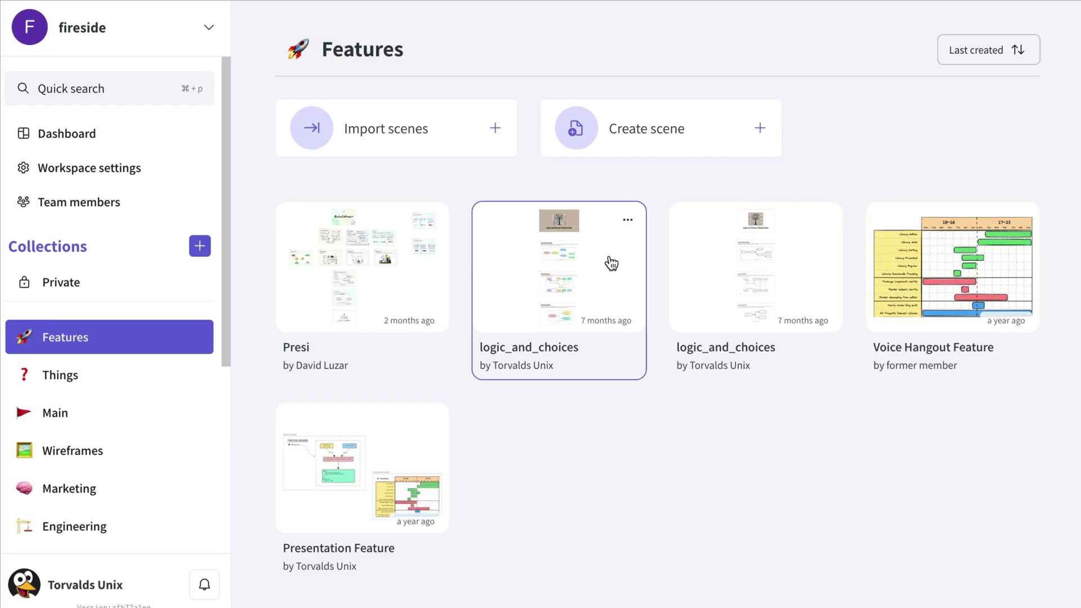
- Open the logic_and_choices scene and look over its contents
left_click(589, 265)
scroll(588, 309, "down", 10)
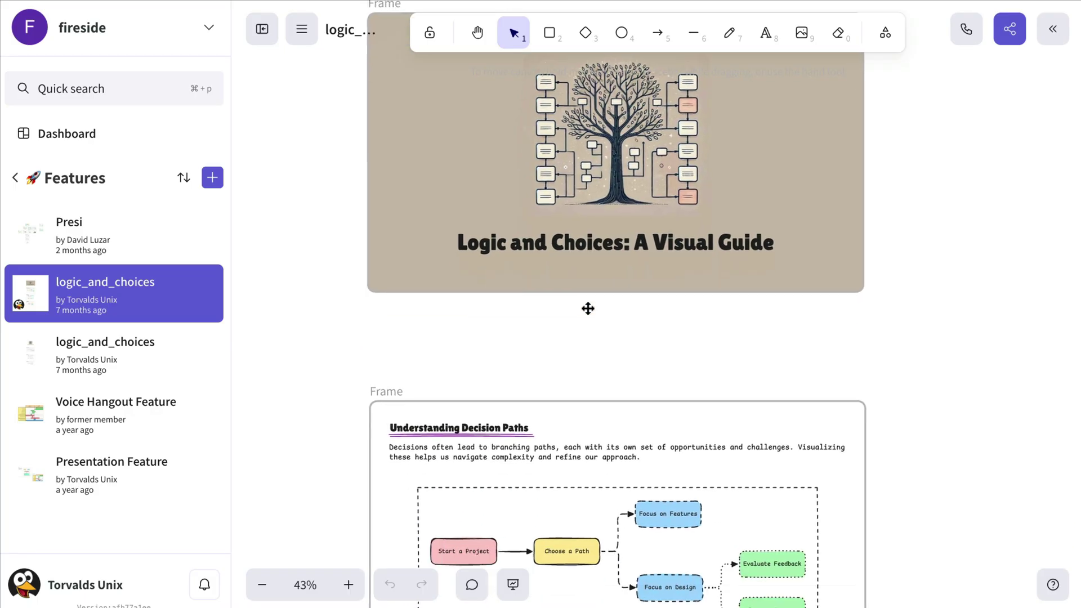
scroll(587, 309, "down", 10)
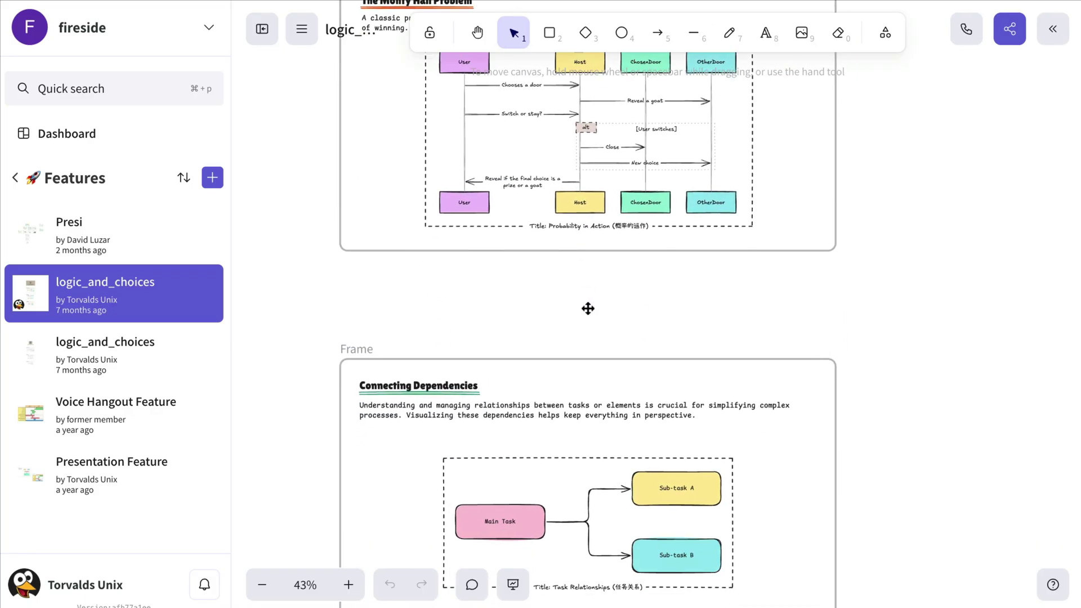
scroll(588, 309, "up", 10)
scroll(588, 308, "up", 8)
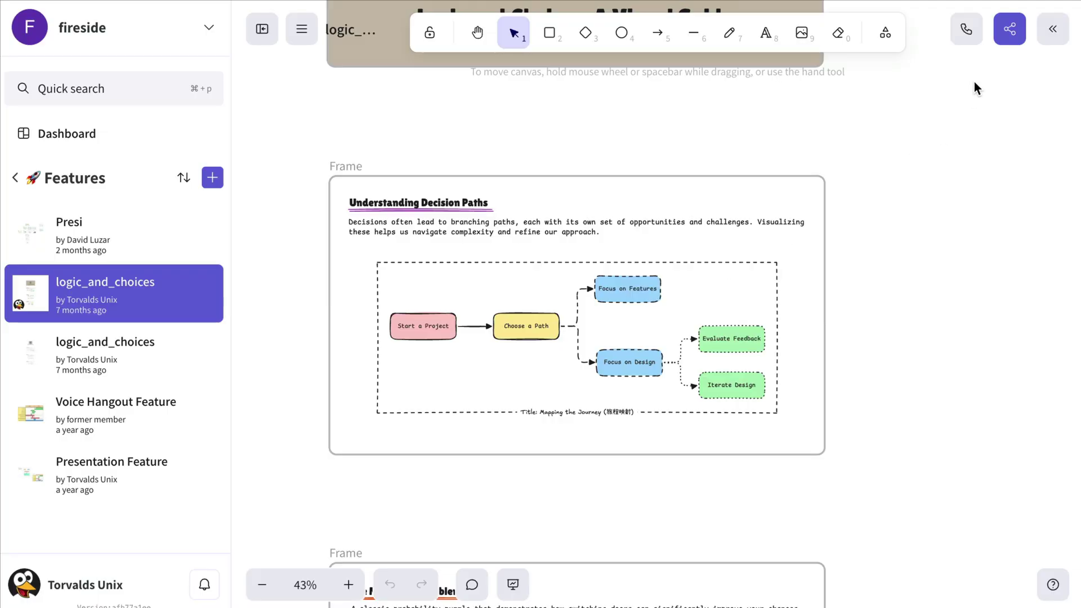
- Enable presentation sharing starting at Slide 2 and copy the read-only link
left_click(1008, 33)
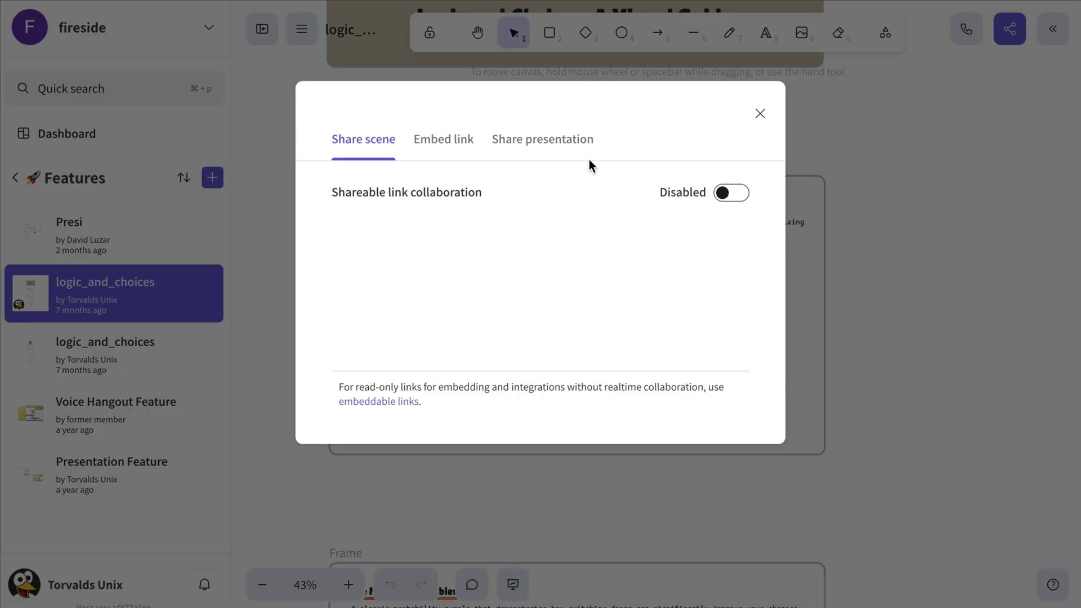
left_click(566, 145)
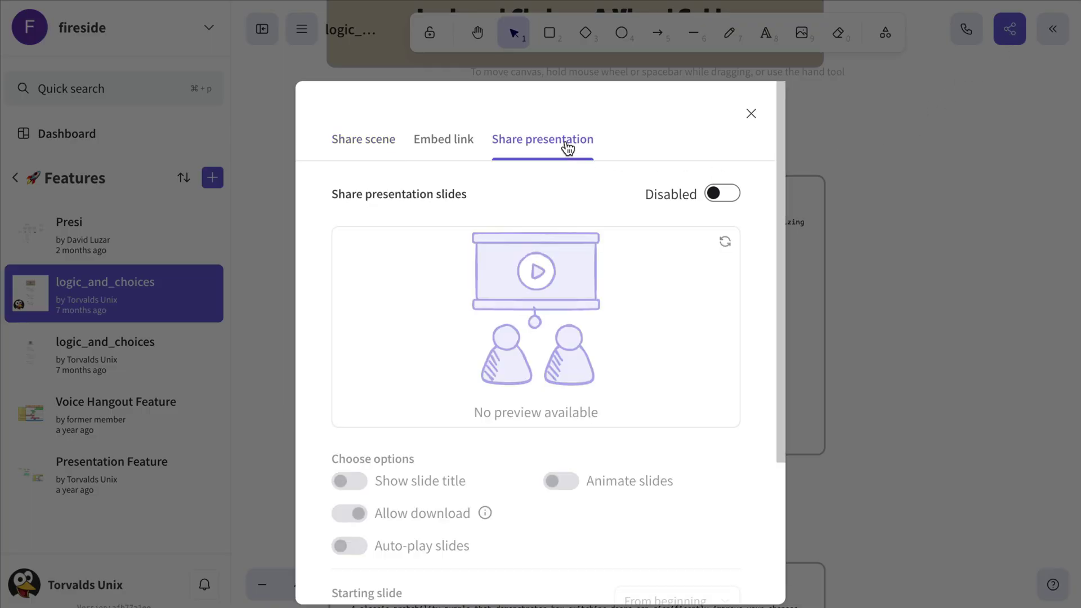
left_click(722, 197)
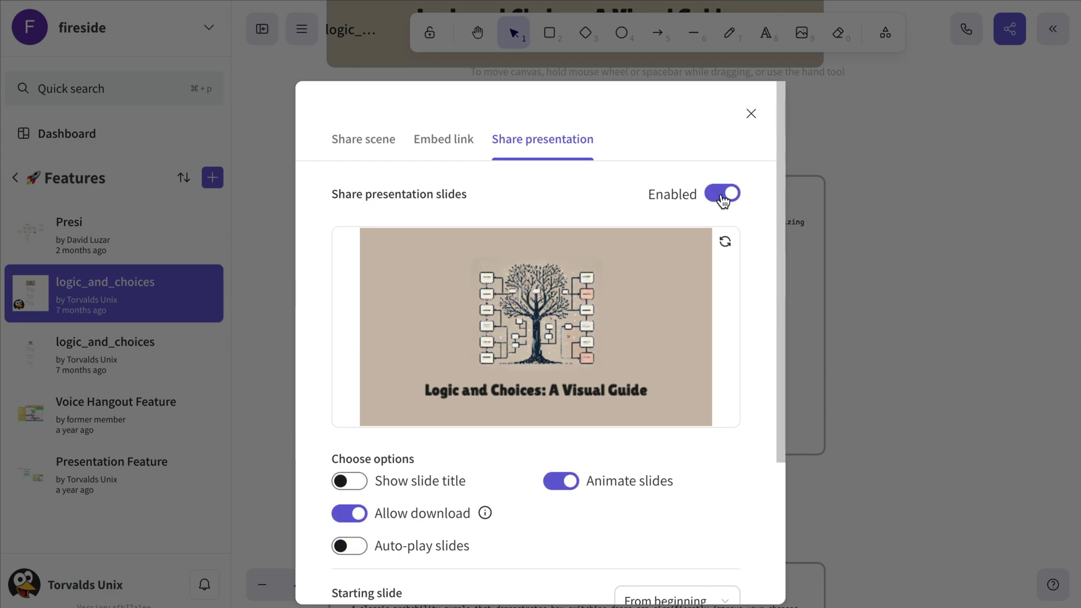
scroll(723, 200, "down", 4)
left_click(675, 411)
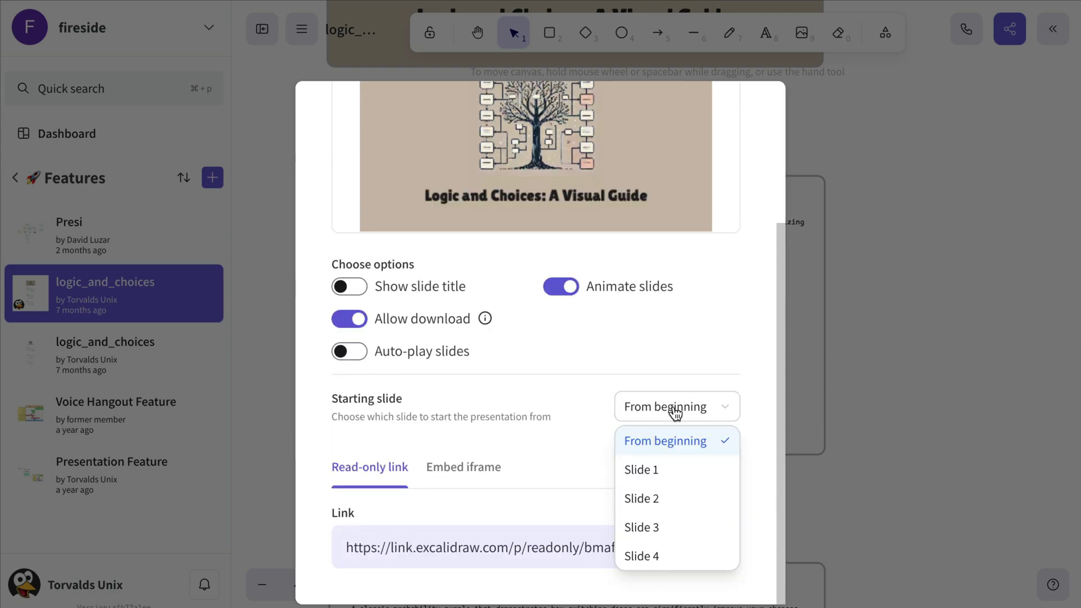
left_click(690, 504)
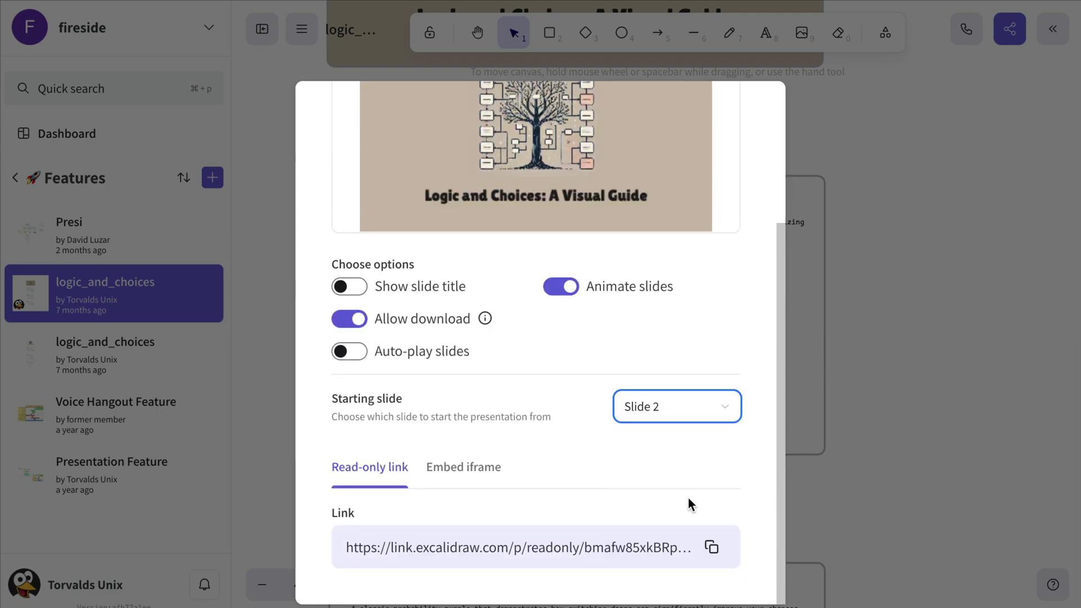
left_click(711, 547)
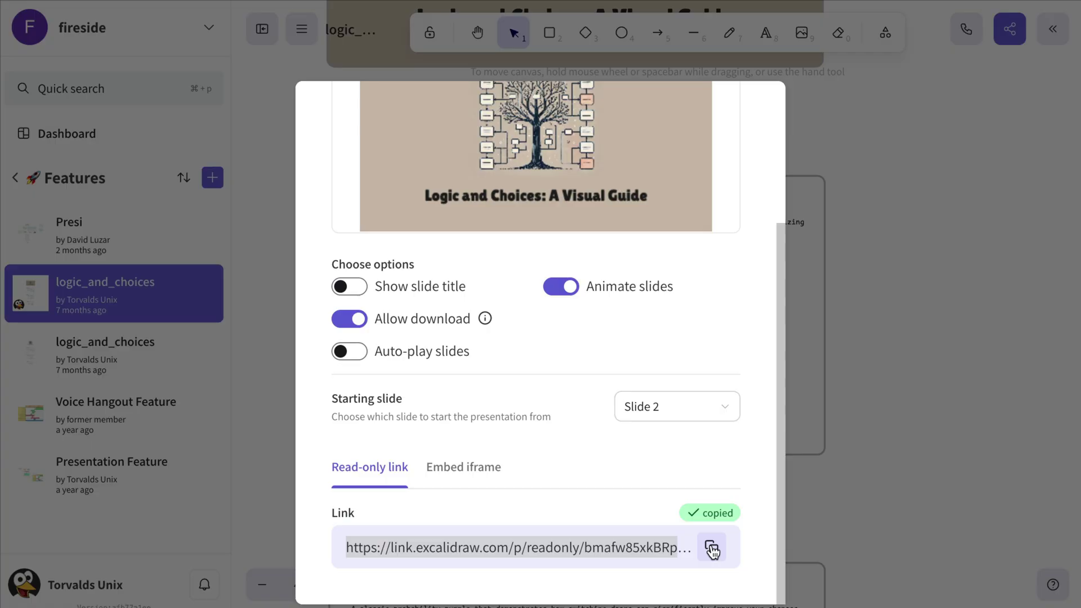
left_click(927, 253)
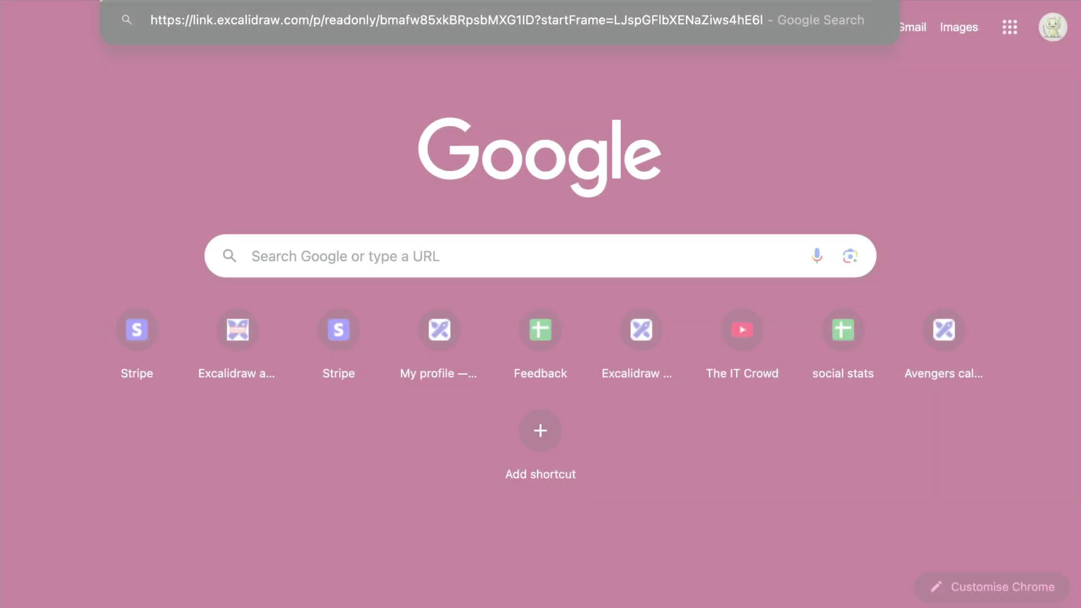
- Open the copied presentation link and advance to slide 4/4, 'Connecting Dependencies'
key("Return")
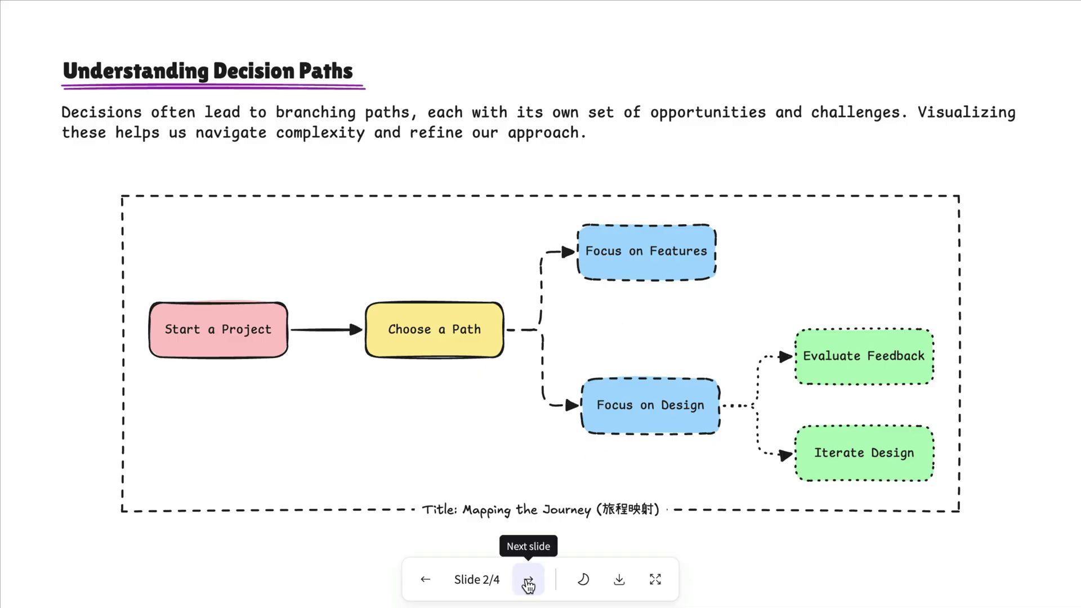
left_click(528, 580)
left_click(528, 581)
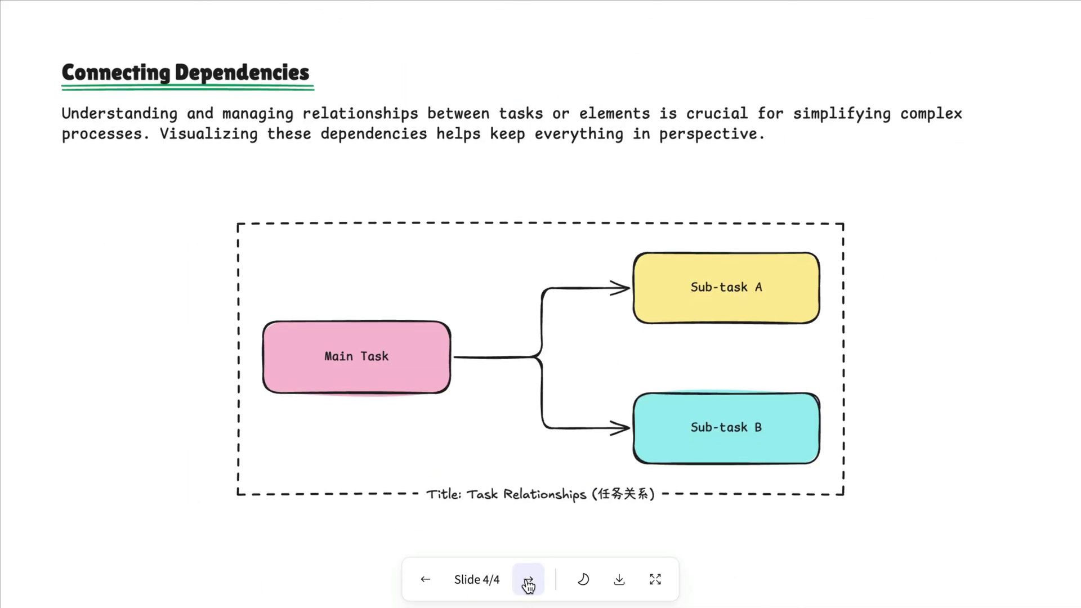